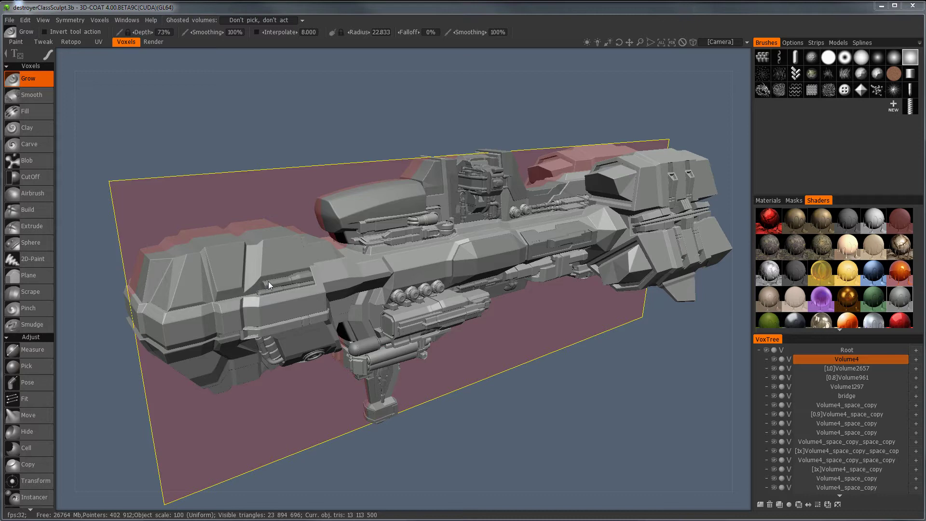
- Examine the voxel destroyer sculpt from several angles, including a closer look at the midsection details and front hull
middle_drag(273, 276, 288, 283)
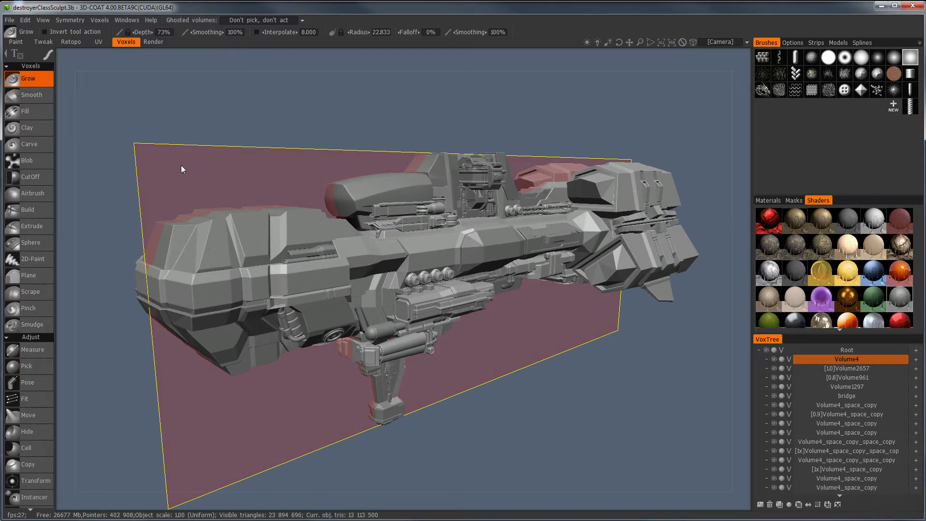
middle_drag(262, 202, 255, 208)
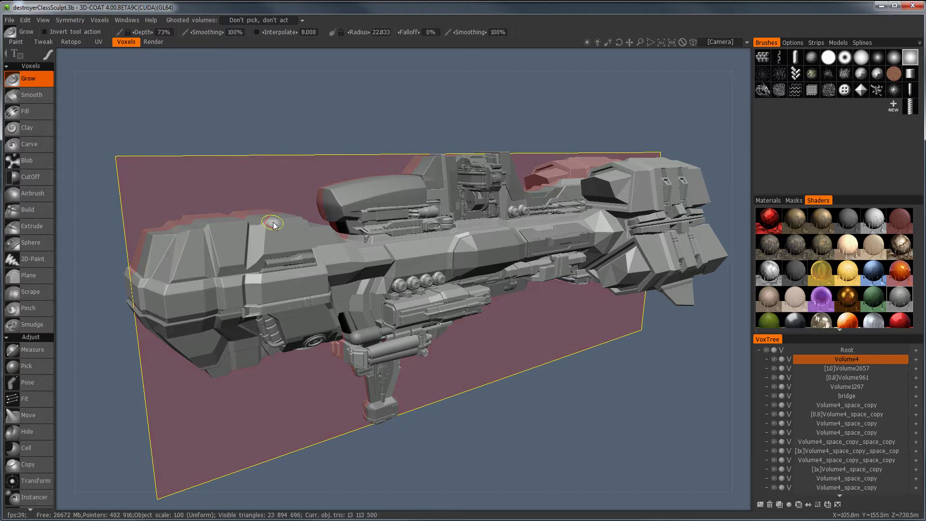
middle_drag(272, 224, 275, 224)
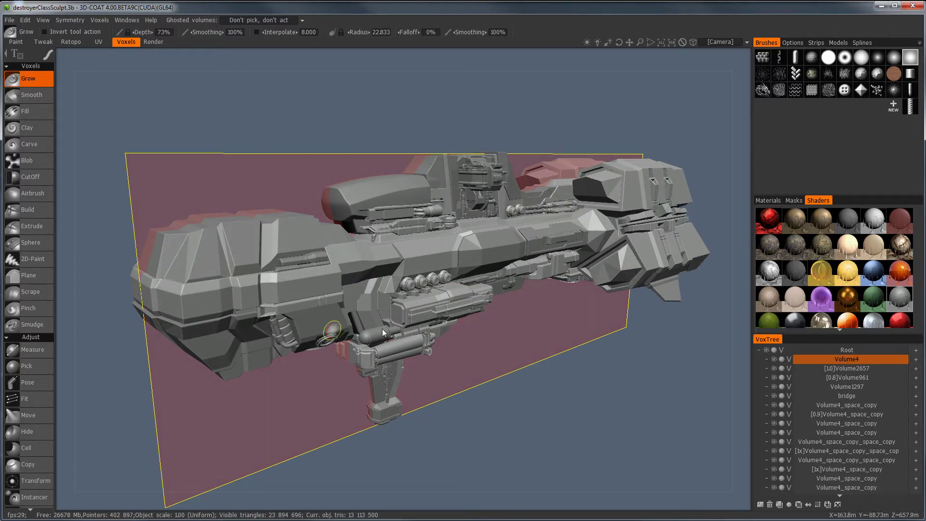
mouse_move(526, 314)
middle_down()
mouse_move(605, 306)
mouse_move(612, 291)
mouse_move(522, 297)
mouse_move(516, 326)
middle_up()
scroll(594, 325, up, 4)
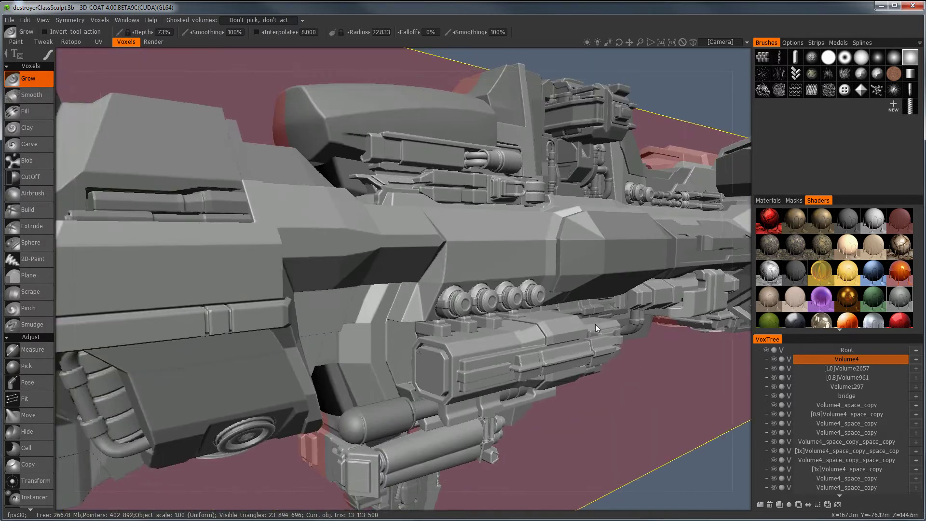
alt+drag(595, 324, 570, 332)
middle_drag(570, 332, 460, 300)
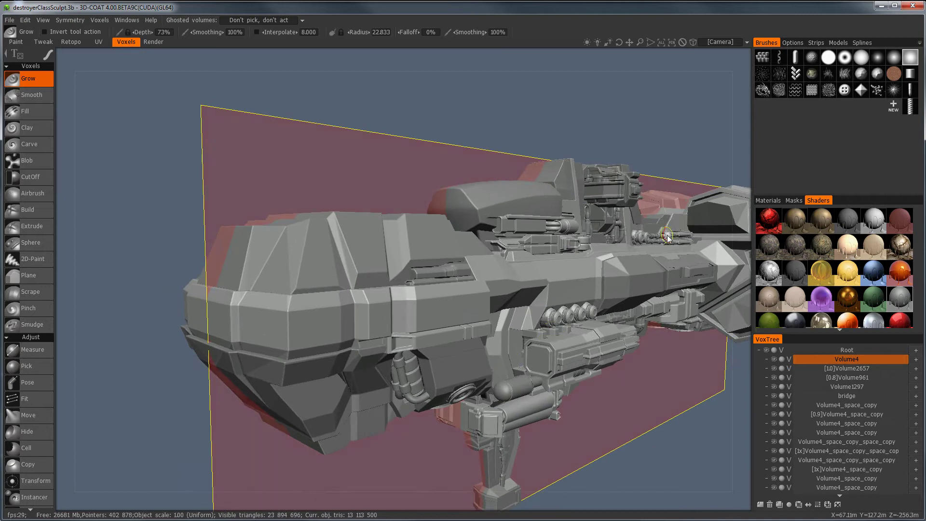
middle_drag(476, 269, 626, 277)
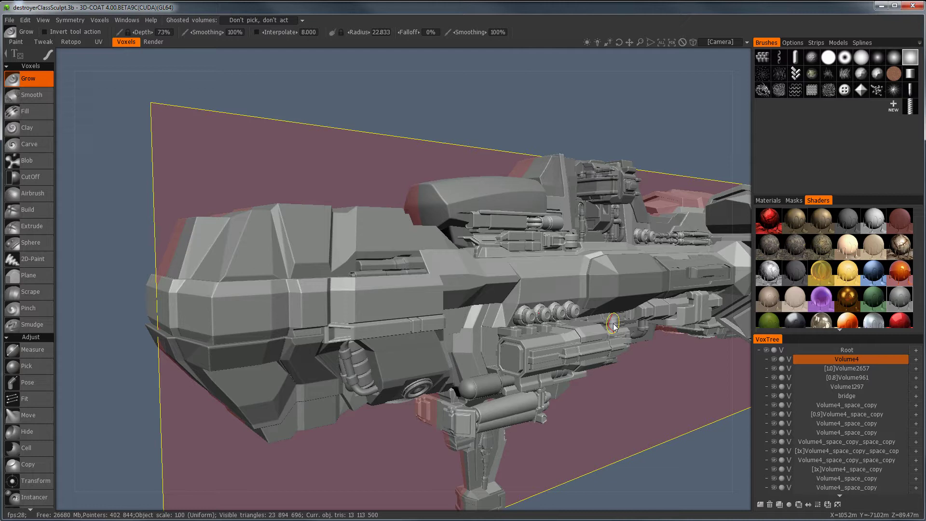
- Switch to the Retopo workspace and inspect the faceted upper armour at the front of the ship
click(71, 41)
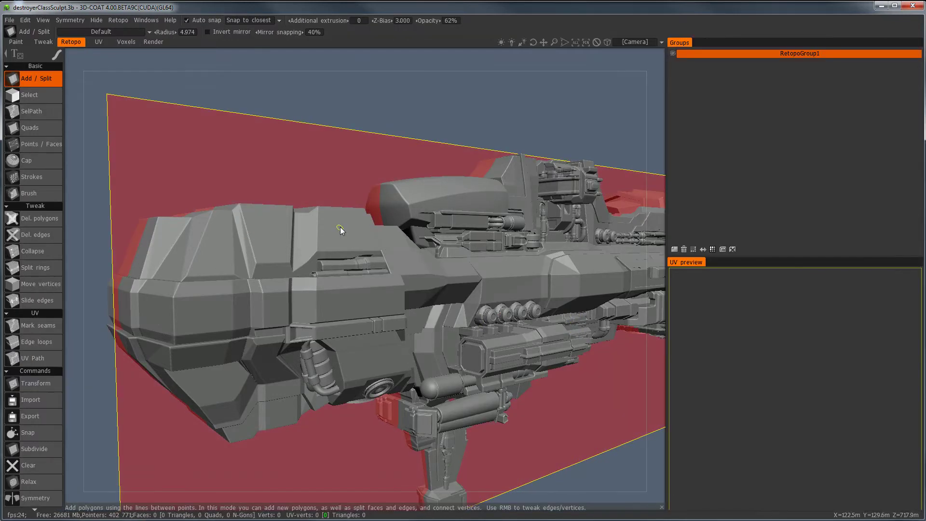
alt+drag(330, 239, 347, 227)
alt+right_drag(347, 228, 331, 238)
alt+drag(331, 238, 351, 249)
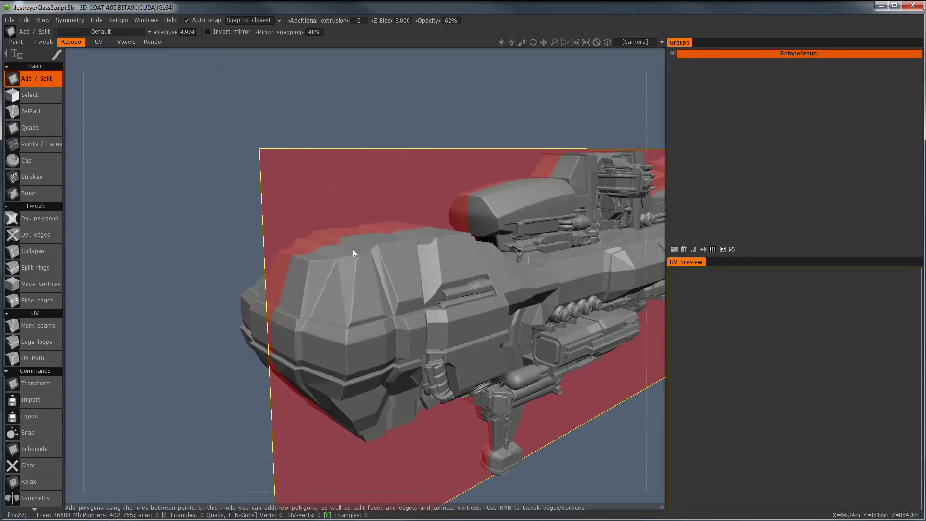
alt+right_drag(352, 249, 365, 253)
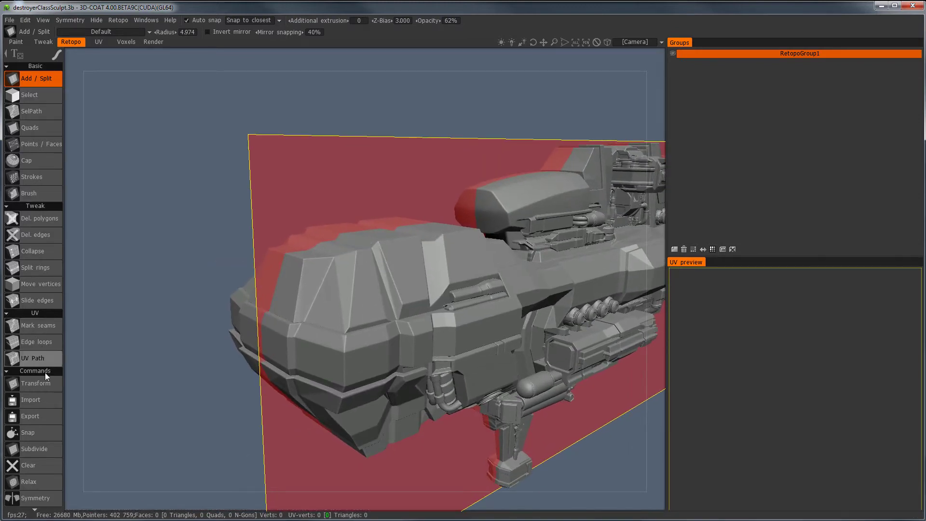
alt+drag(374, 227, 360, 239)
alt+middle_drag(360, 239, 360, 224)
alt+right_drag(360, 224, 418, 237)
alt+drag(417, 237, 374, 245)
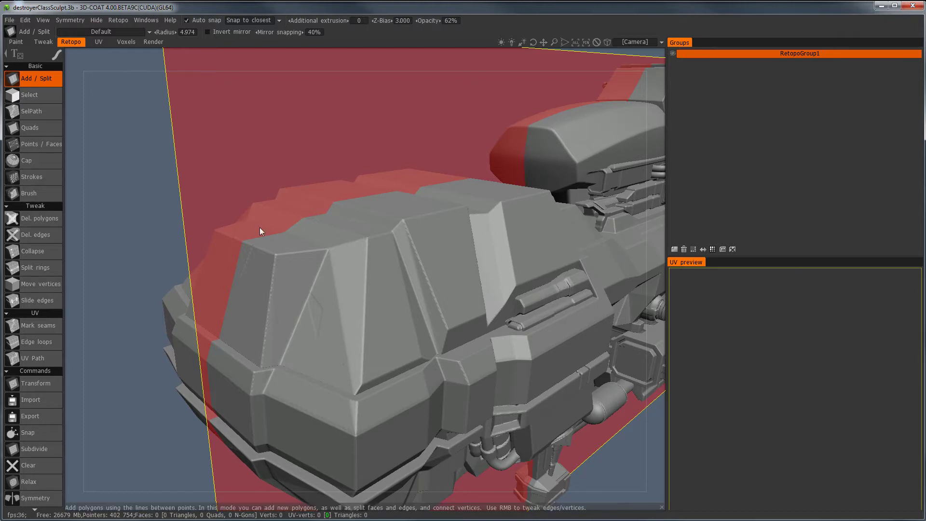
- Using Add / Split, draw a quad over the narrow wedge facet on the upper bow and a triangle on the adjoining forward facet
click(329, 250)
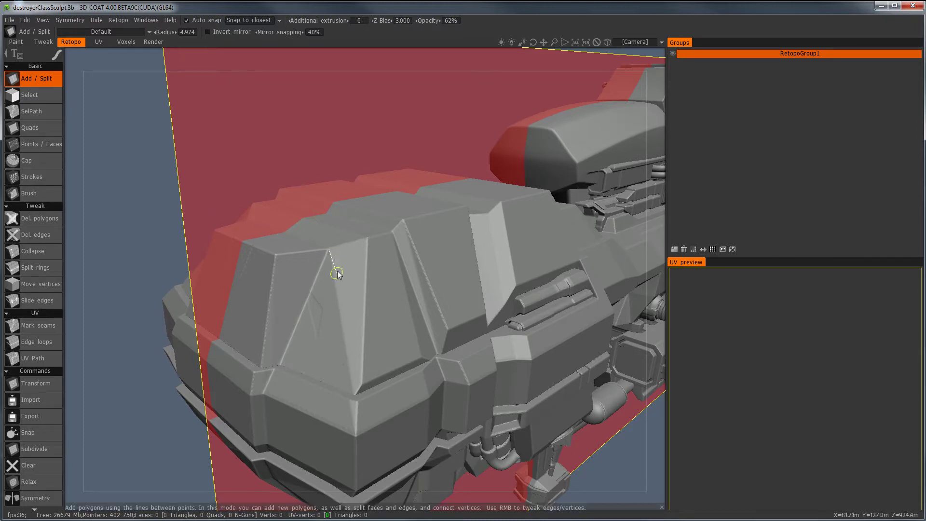
click(353, 391)
click(367, 238)
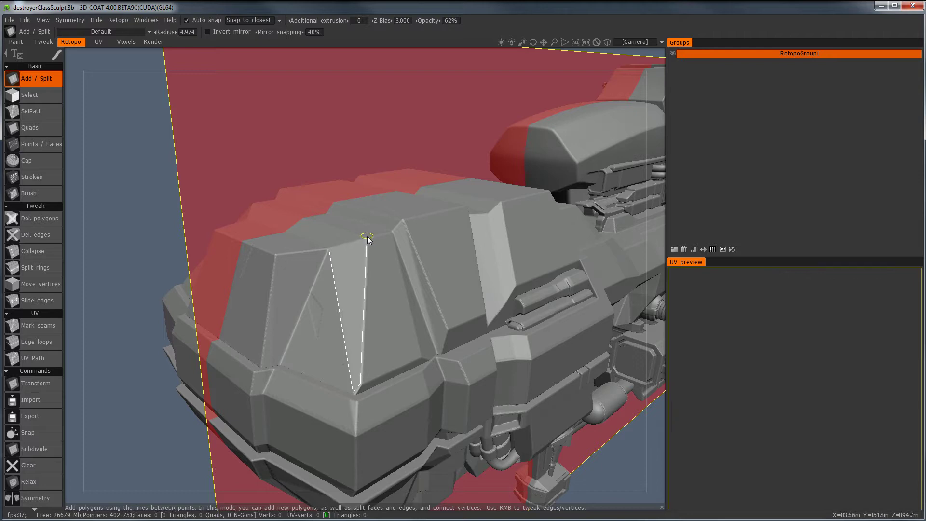
click(329, 250)
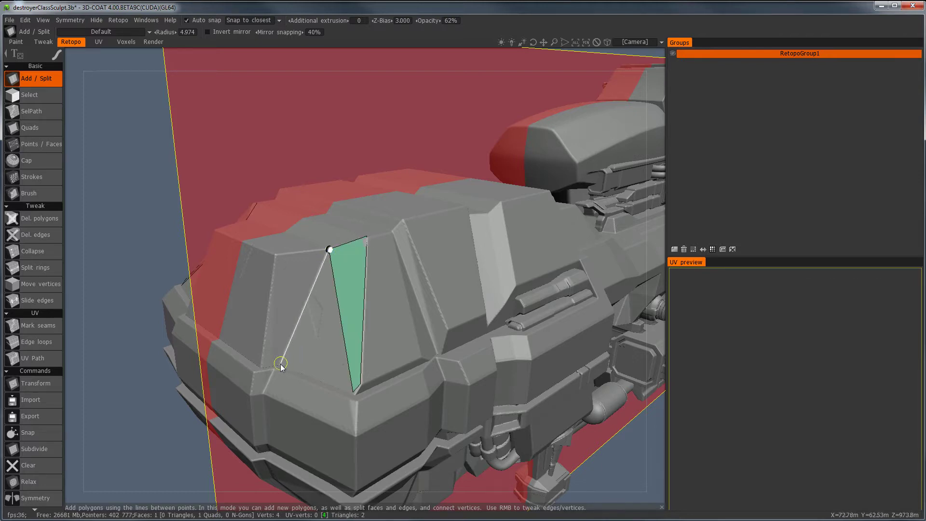
click(353, 391)
- Draw a quad over the flat side facet directly behind the wedge, sharing the wedge's rear edge
middle_drag(292, 384, 288, 360)
mouse_move(288, 360)
alt+mouse_down()
mouse_move(308, 374)
mouse_move(276, 349)
mouse_move(277, 361)
alt+mouse_up()
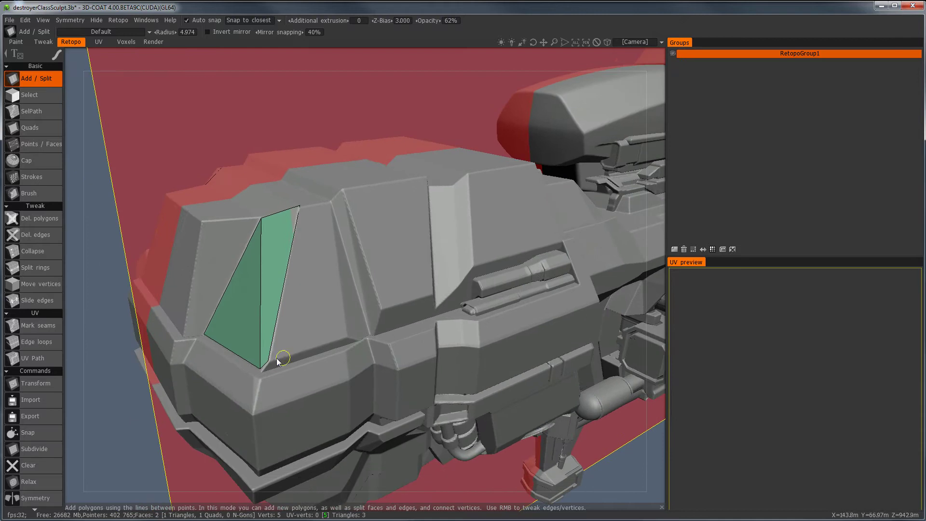
click(346, 337)
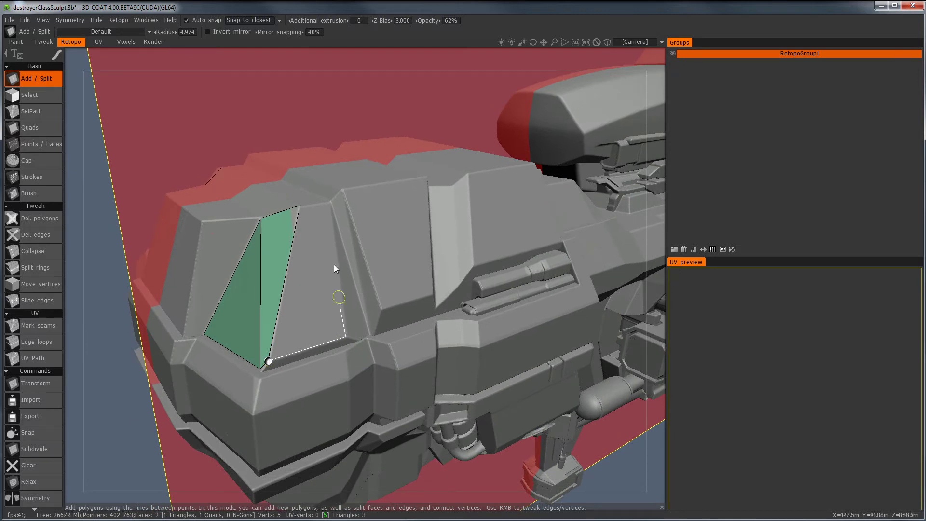
click(327, 203)
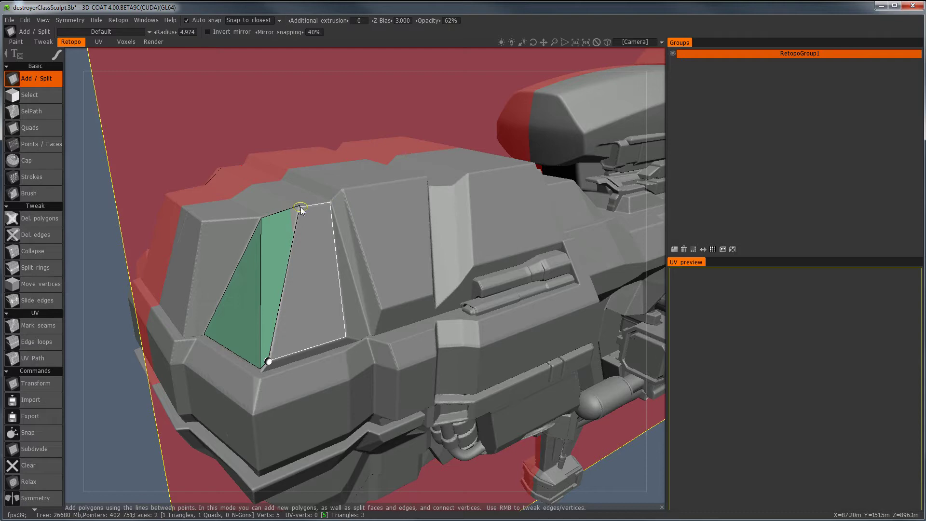
click(300, 207)
key(Escape)
click(269, 361)
click(347, 337)
click(330, 204)
click(300, 206)
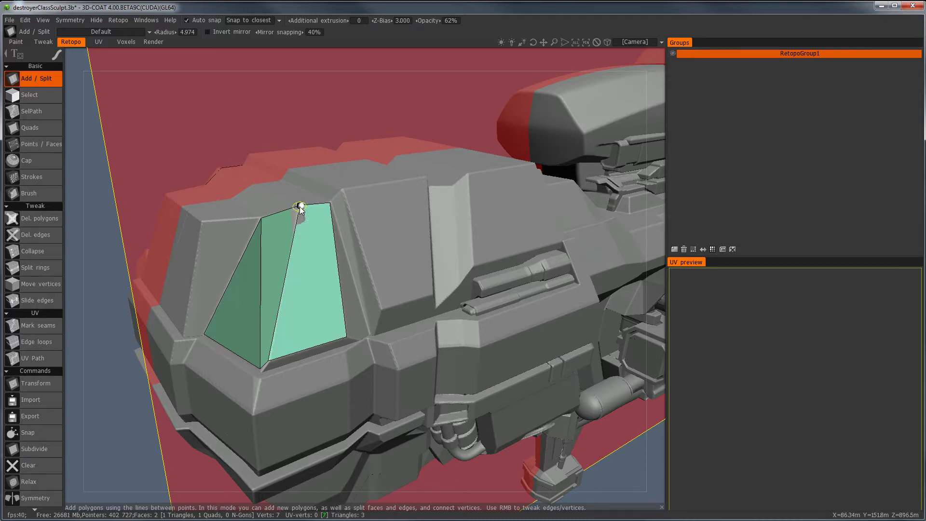
- Add two quads across the top surface above the wedge and side facet, running up to the symmetry plane
alt+drag(322, 242, 320, 259)
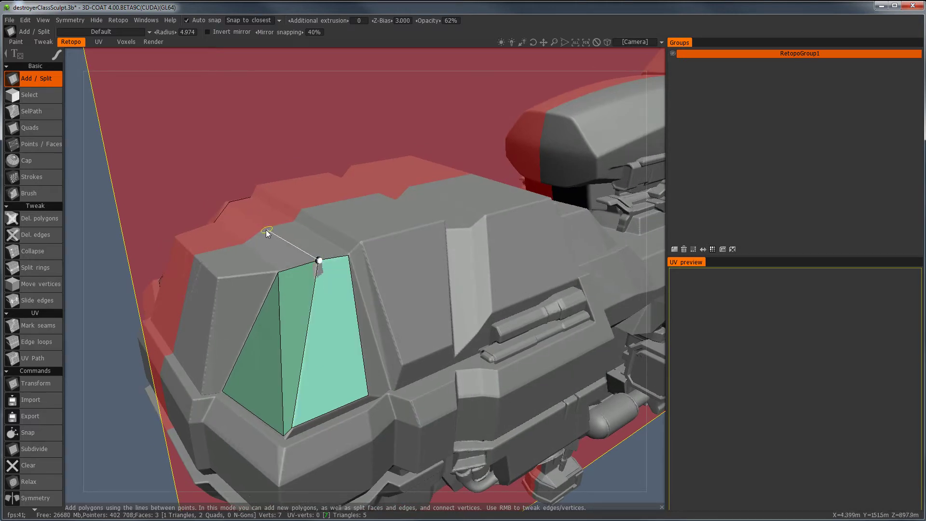
click(347, 256)
middle_drag(306, 274, 308, 293)
click(377, 307)
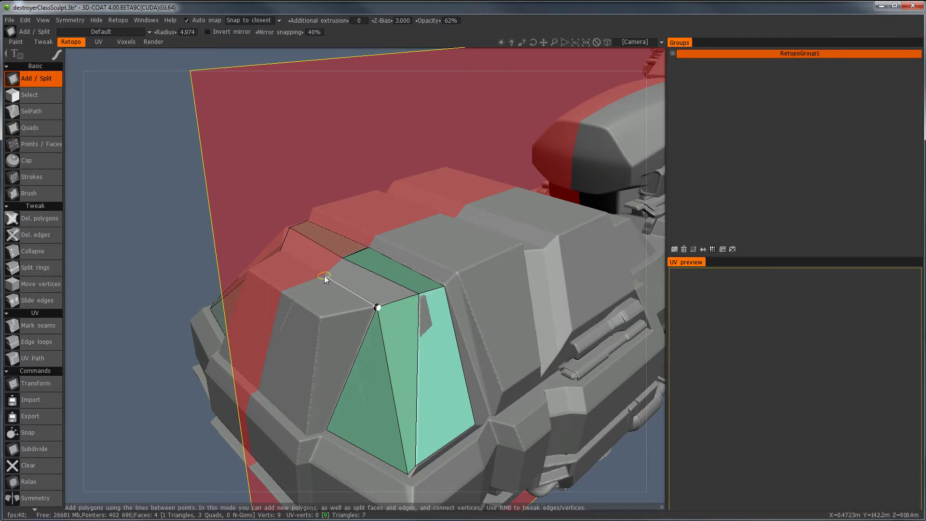
click(324, 276)
click(343, 259)
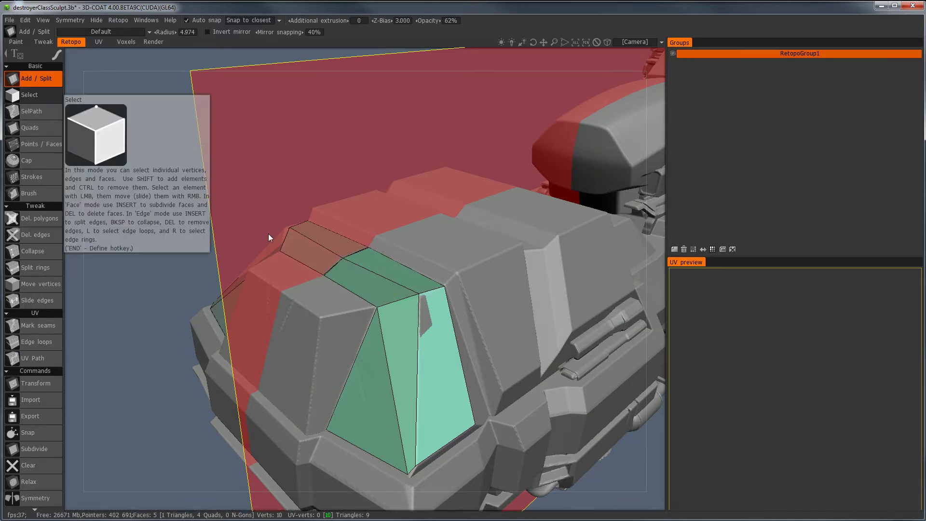
- Use the Select tool in Vertices mode to adjust the side quad's two upper corners against the sculpted hull edge
click(28, 94)
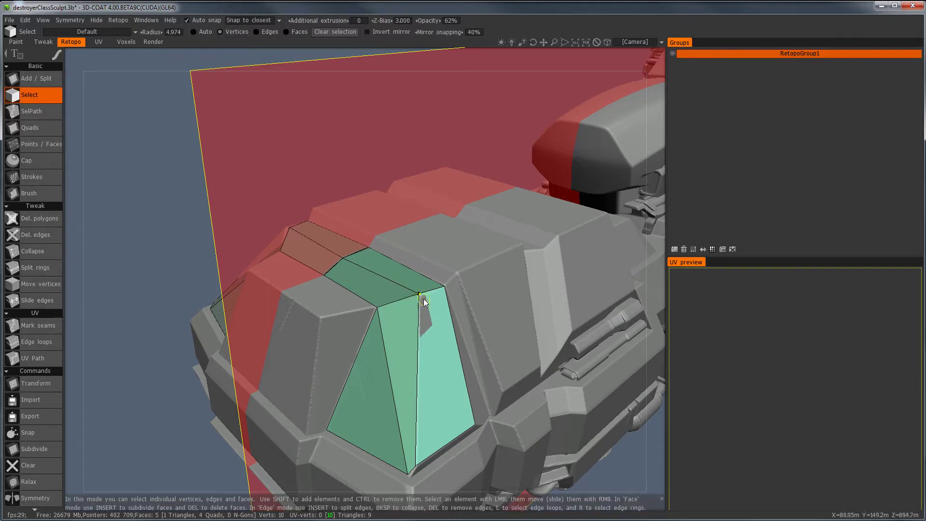
mouse_move(418, 293)
right_down()
mouse_move(420, 302)
mouse_move(443, 286)
right_up()
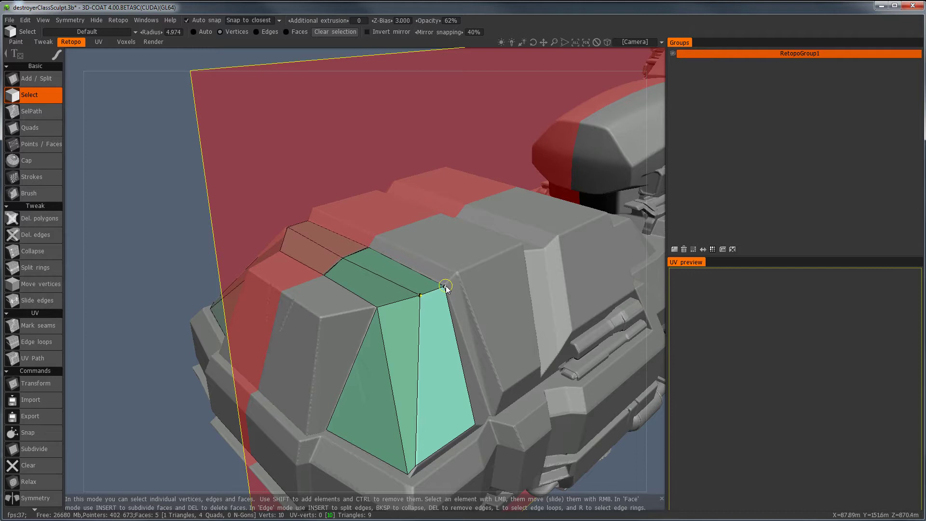
shift+click(445, 287)
right_drag(449, 299, 448, 297)
key(Escape)
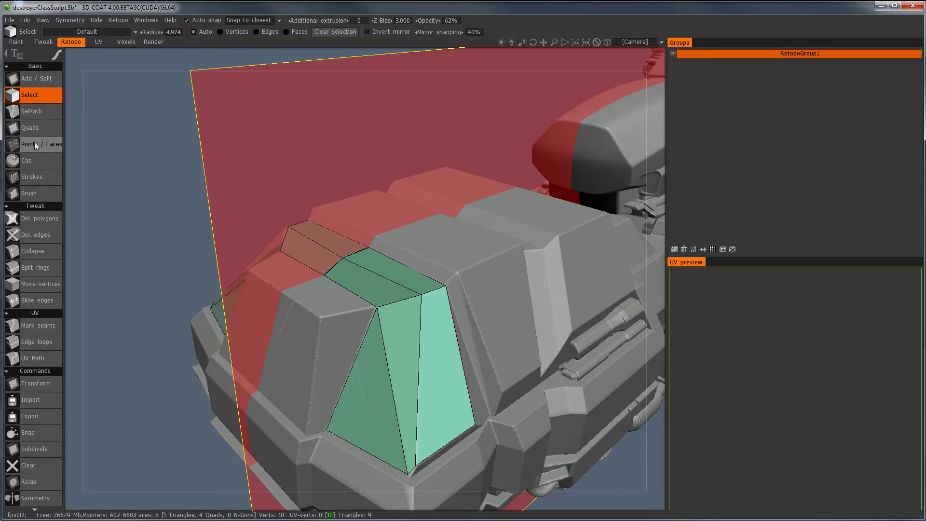
- Using Points / Faces, place two points along the next raised top edge and fill the narrow sloped strip with a quad
alt+drag(368, 312, 301, 278)
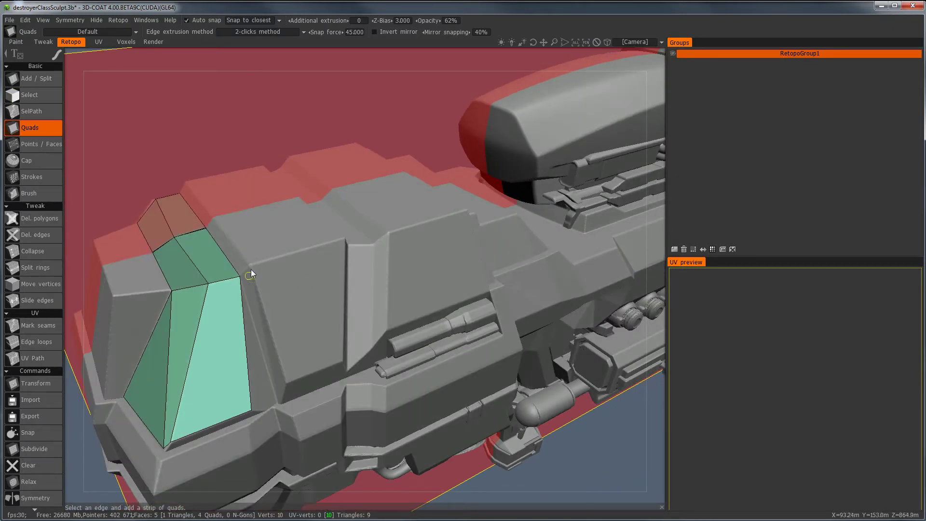
middle_drag(265, 292, 281, 294)
alt+drag(282, 294, 282, 299)
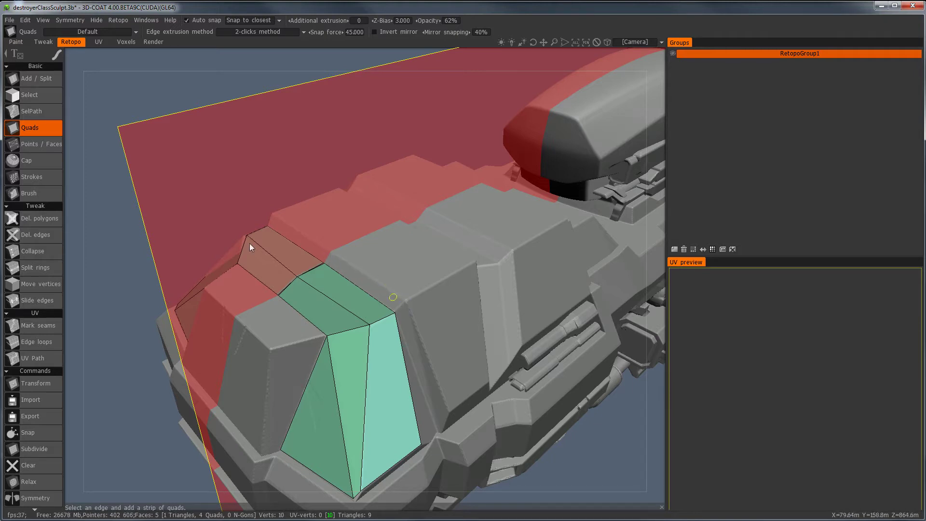
click(332, 252)
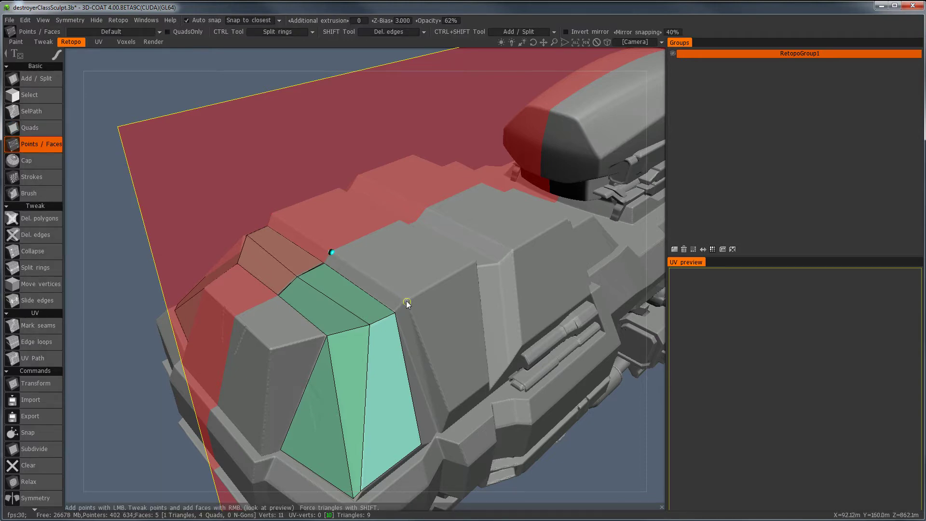
click(405, 301)
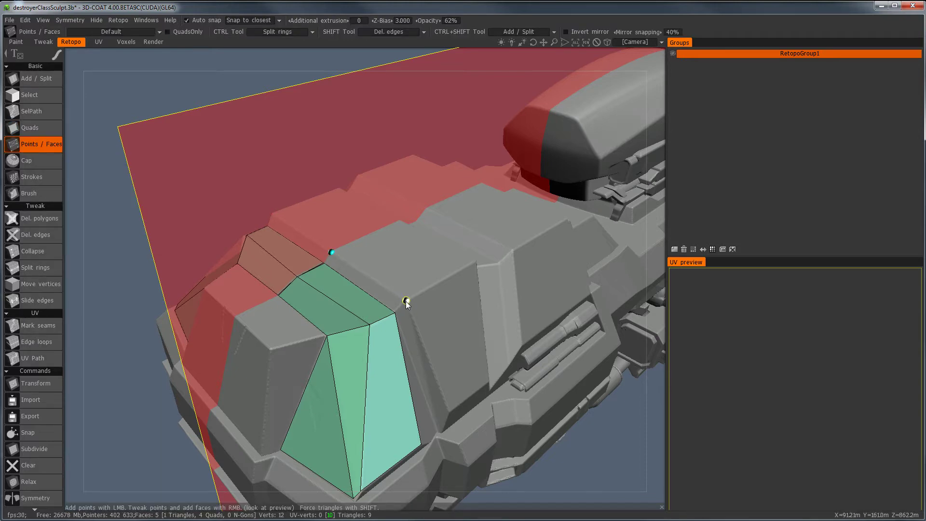
right_click(369, 286)
- Place points at the rear corners of the large top panel behind the sloped strip and fill it with a quad
alt+drag(400, 222, 339, 223)
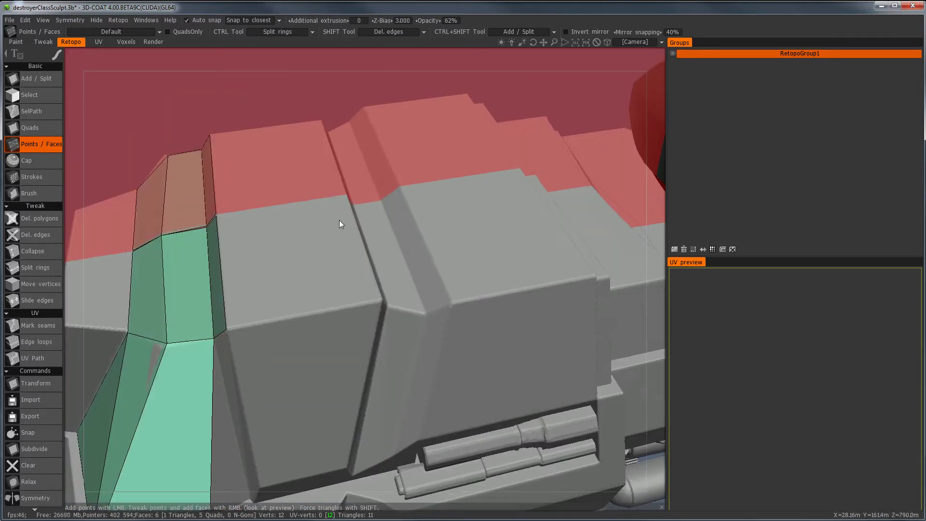
click(346, 196)
click(293, 252)
- Place points at the lower corners of the large side panel below that top panel and fill it with a quad
middle_drag(293, 252, 319, 288)
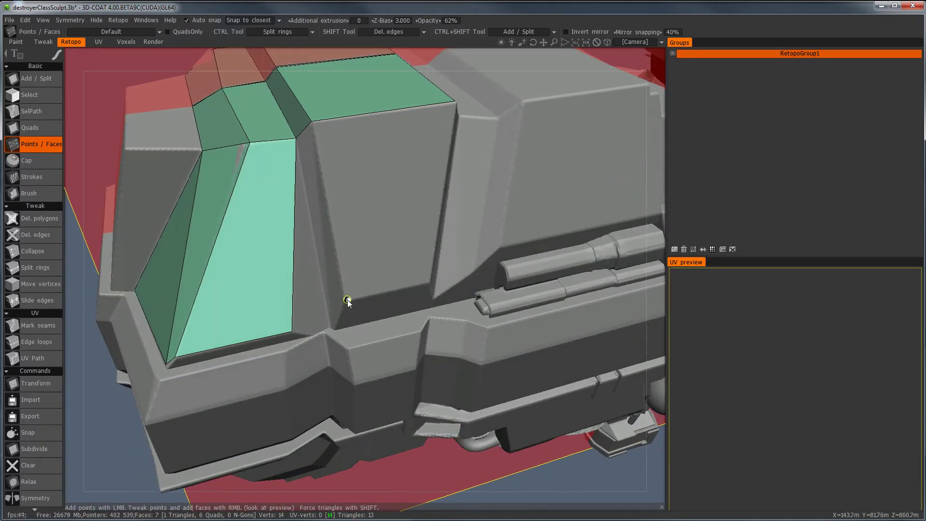
click(429, 283)
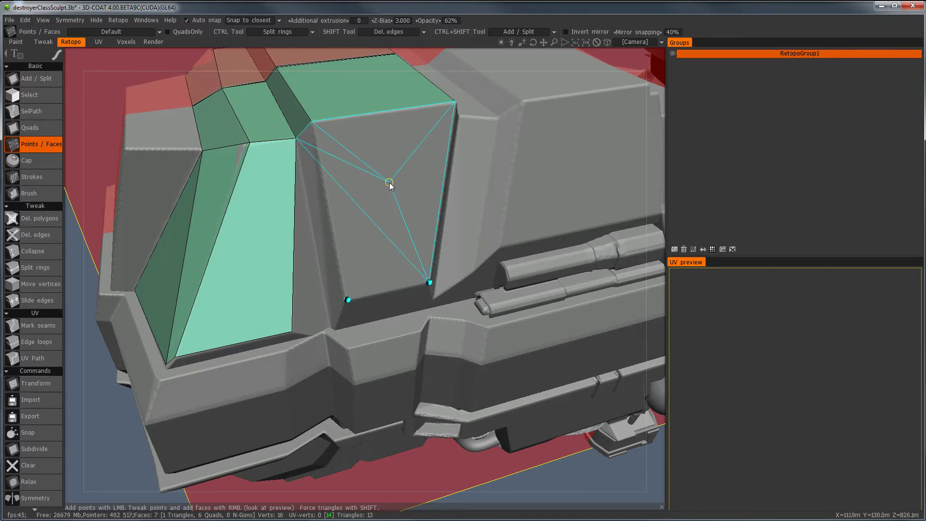
right_click(389, 183)
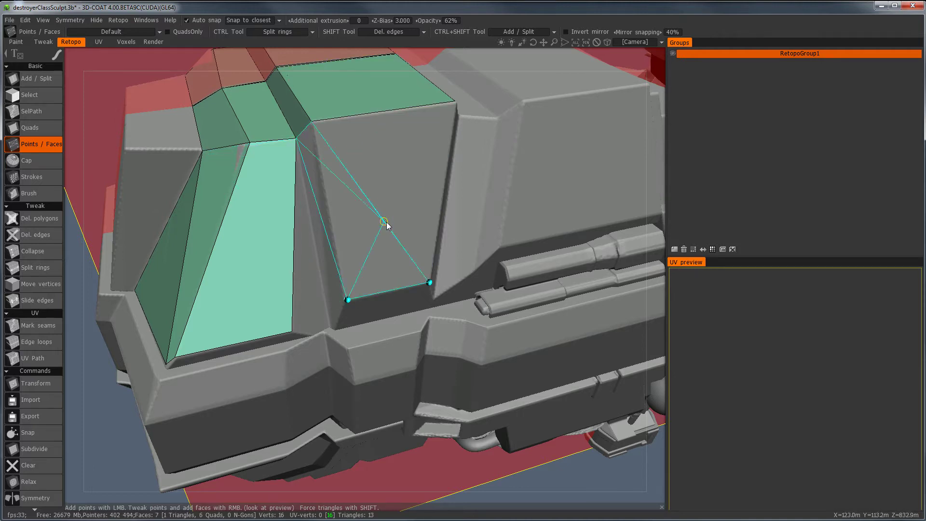
alt+drag(388, 221, 303, 192)
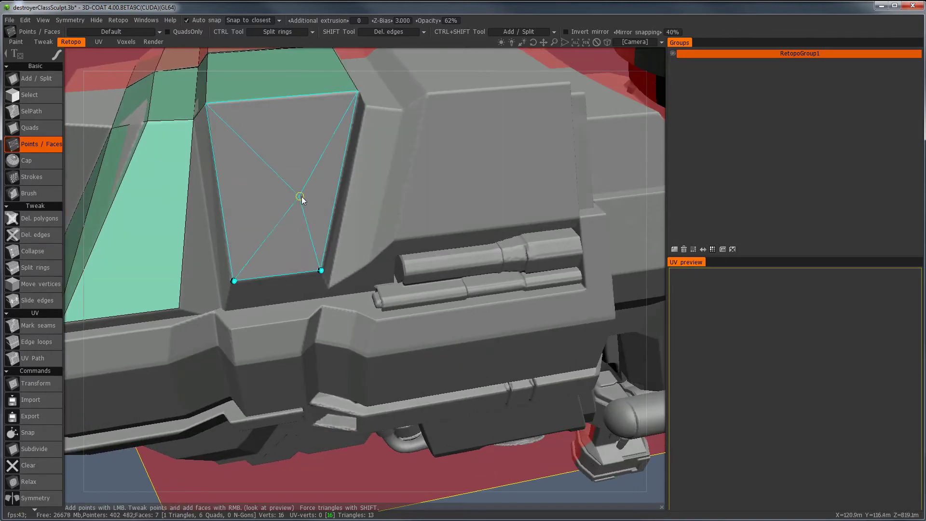
right_click(303, 196)
- Place two points along the hull ledge below the large side panel and fill the lower bevel strip with a quad
middle_drag(302, 195, 384, 264)
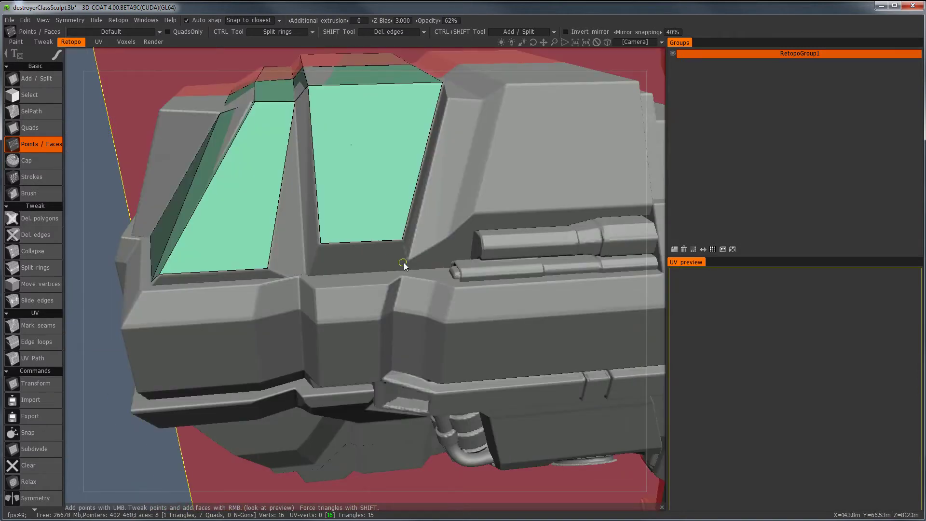
click(407, 261)
click(311, 275)
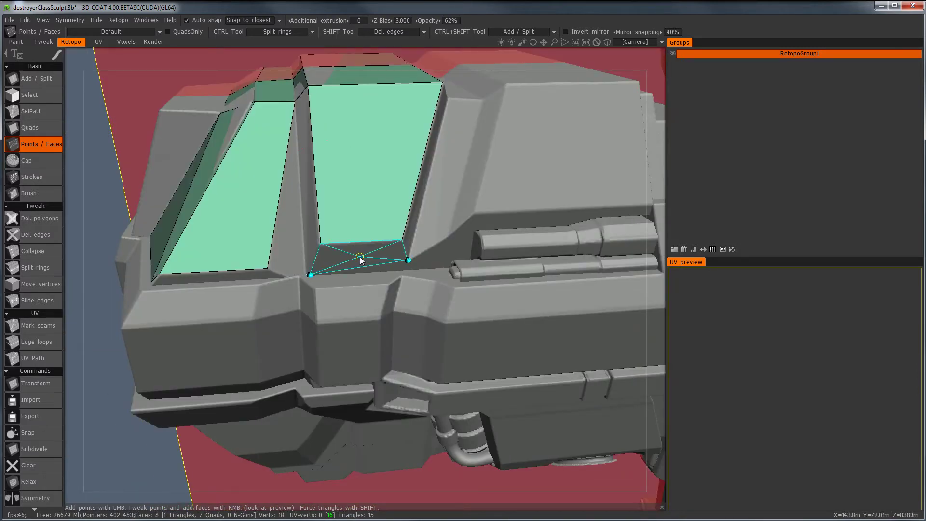
right_click(355, 256)
middle_drag(322, 260, 336, 296)
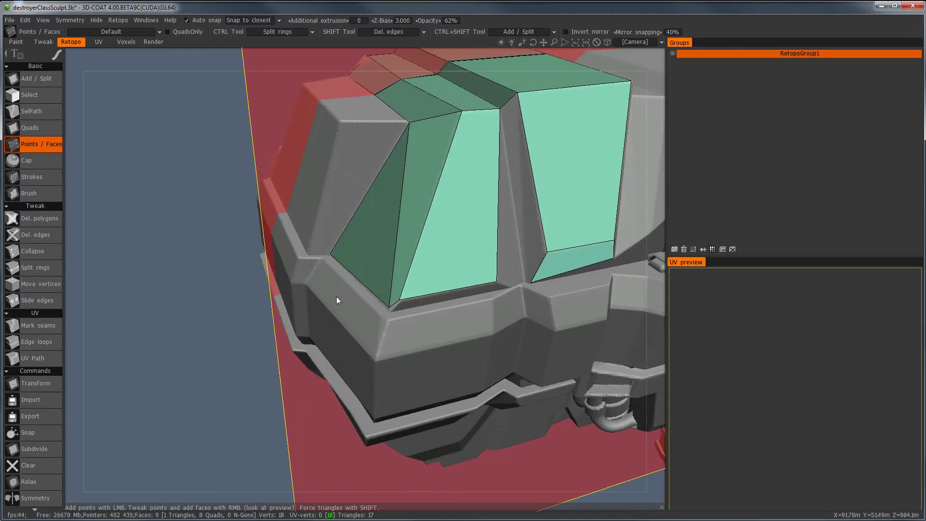
click(387, 319)
click(322, 259)
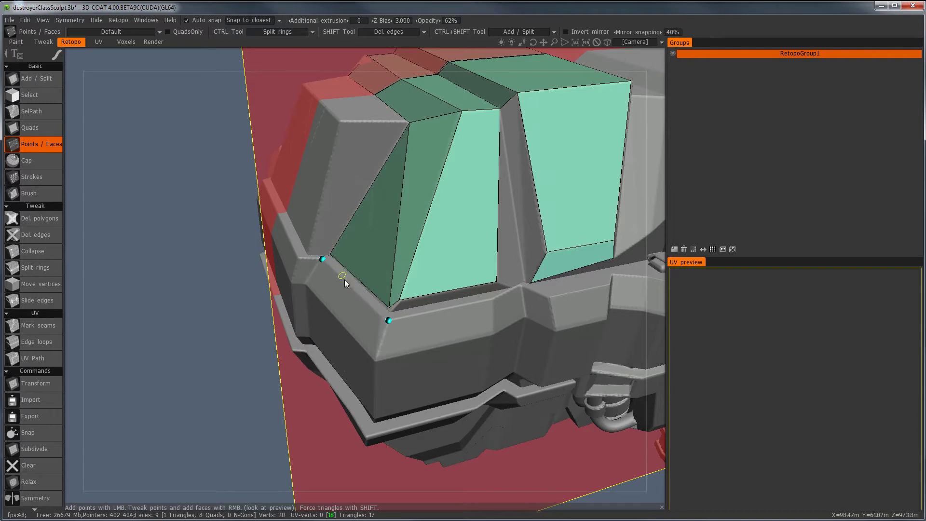
middle_drag(354, 291, 299, 255)
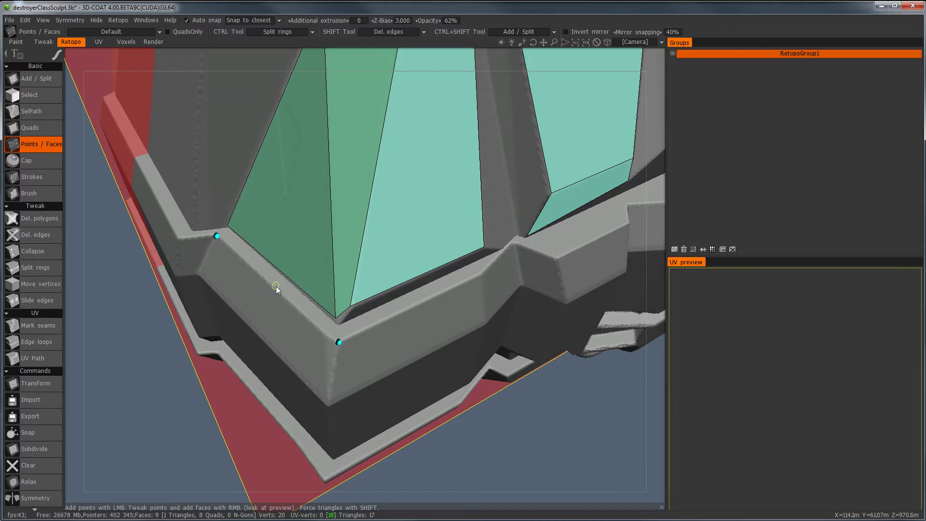
alt+drag(241, 247, 248, 226)
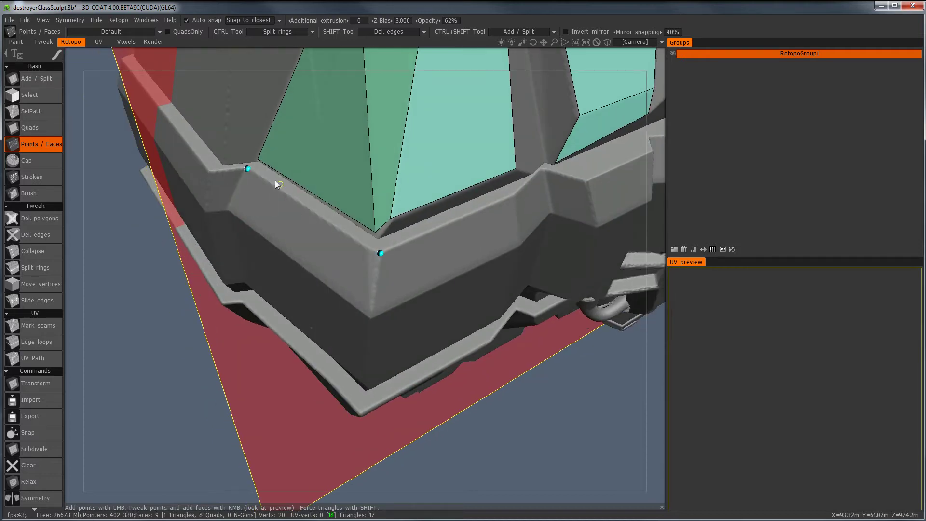
alt+middle_drag(343, 190, 339, 217)
alt+right_drag(340, 217, 318, 215)
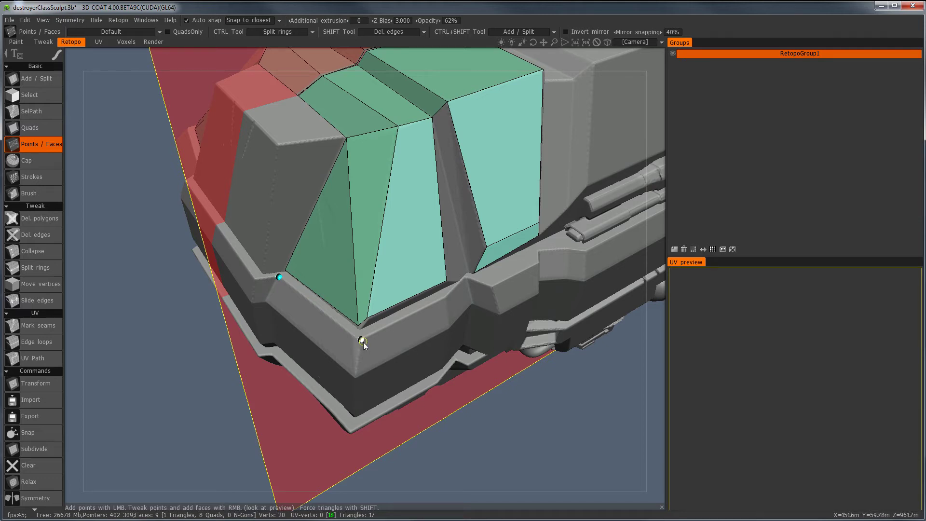
key(Delete)
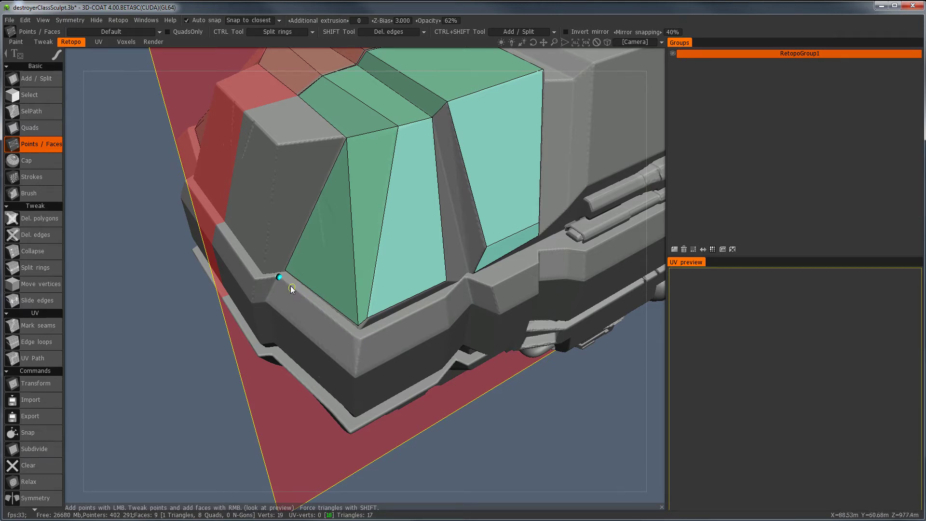
key(Delete)
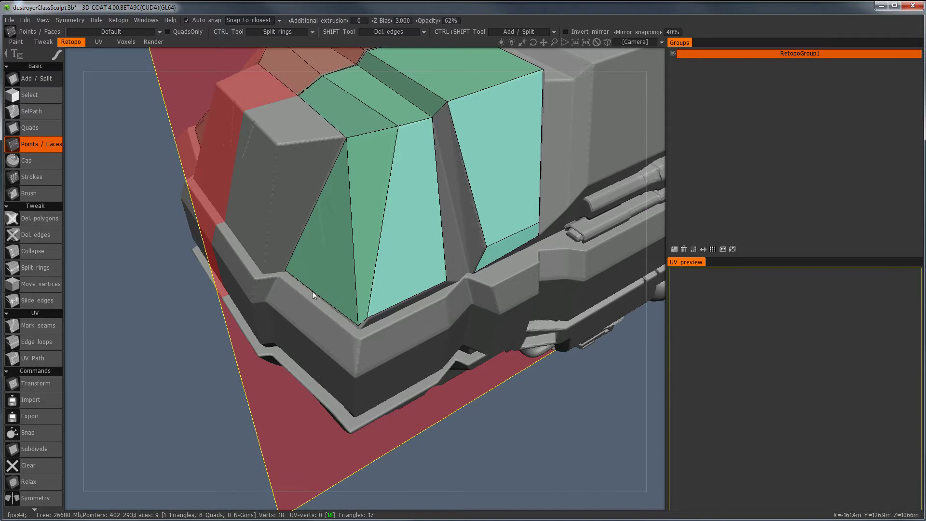
- Using Add / Split, build a narrow quad along the ledge beneath the triangular front corner panel
key(ctrl+shift)
click(279, 275)
click(357, 326)
- Add a quad over the sloped bevel below that ledge strip, reaching down to the bevel's lower edge at the hull corner
alt+drag(227, 282, 311, 293)
alt+right_drag(312, 293, 333, 297)
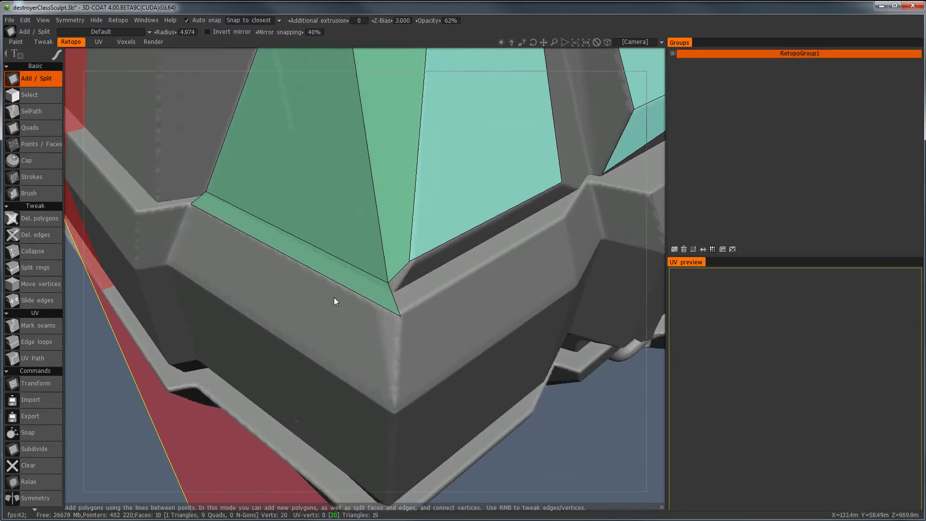
click(165, 265)
click(395, 413)
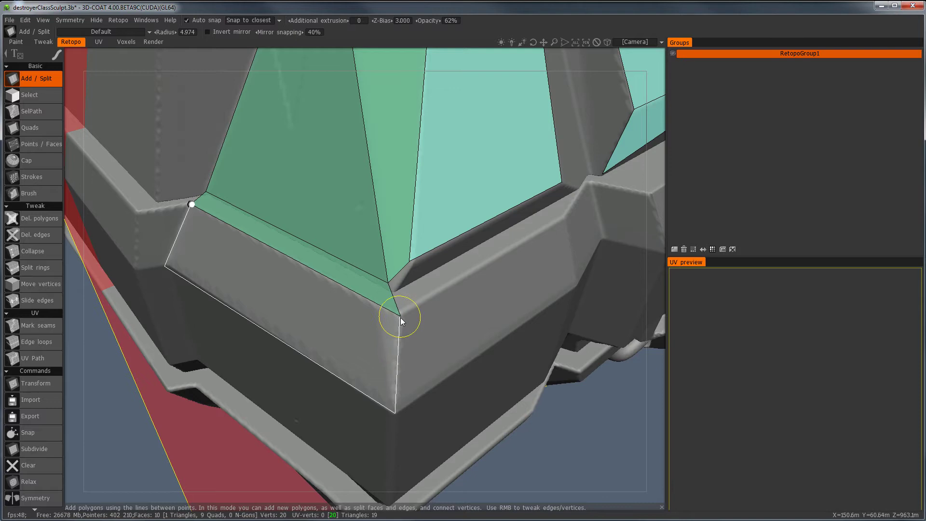
click(401, 317)
alt+right_drag(400, 316, 386, 322)
alt+drag(387, 323, 392, 342)
alt+right_drag(392, 343, 390, 331)
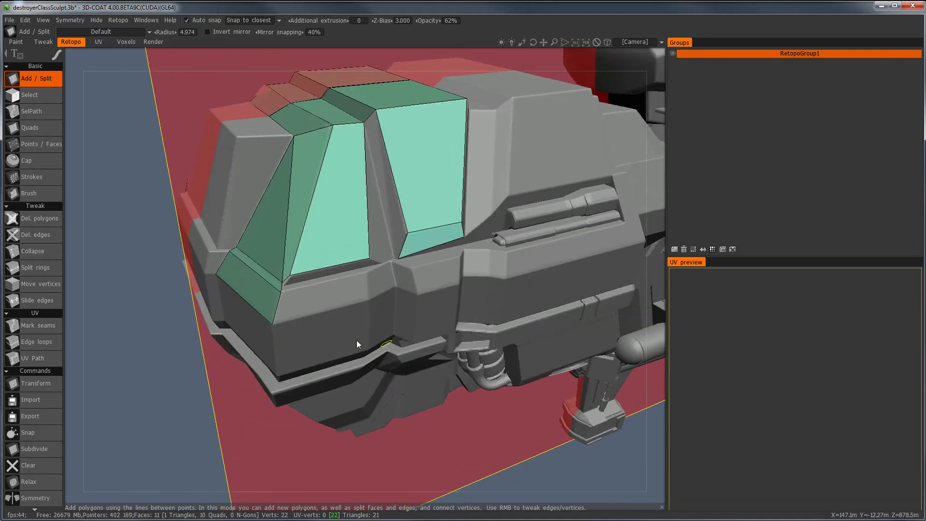
- Add a thin quad strip along the lower edge of the front side panel, from the recess to the hull corner
scroll(352, 245, up, 3)
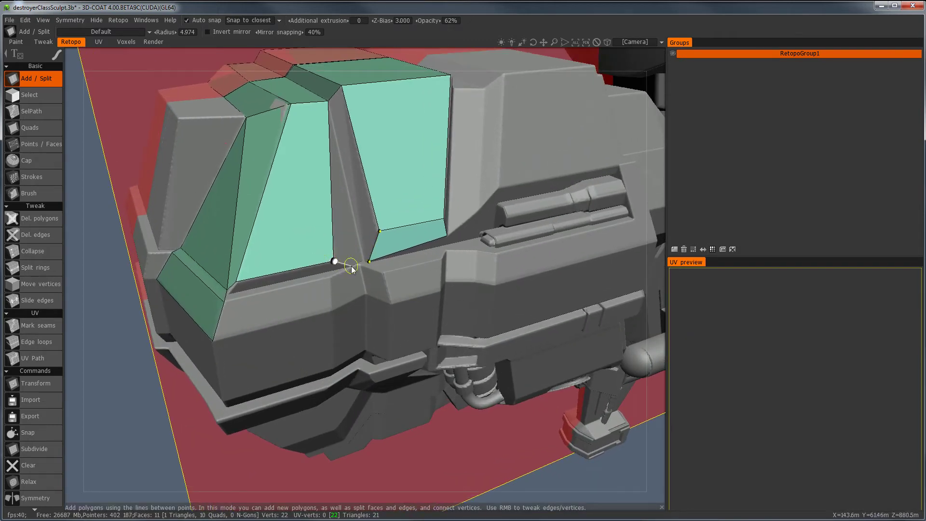
click(228, 292)
scroll(329, 283, up, 2)
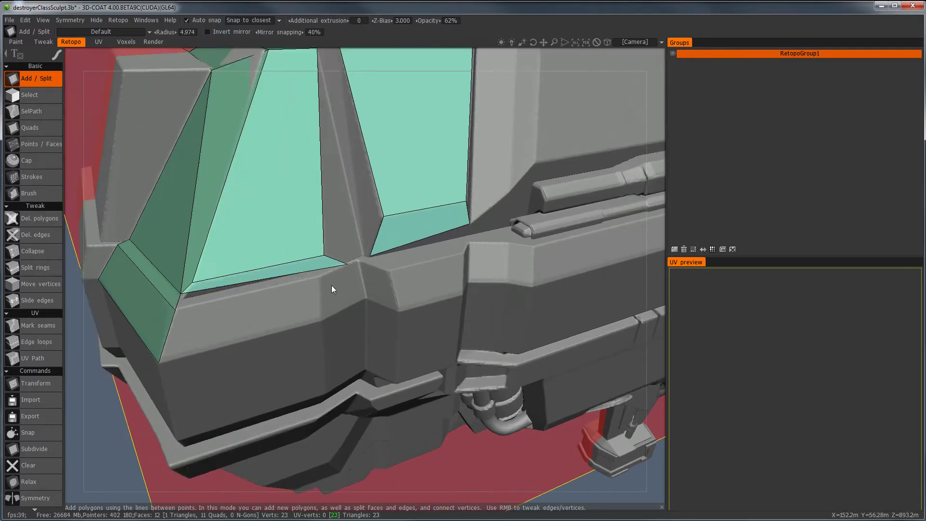
- Try to bridge the recess between the two side panels with a face, and undo the attempts
scroll(333, 279, up, 2)
click(298, 240)
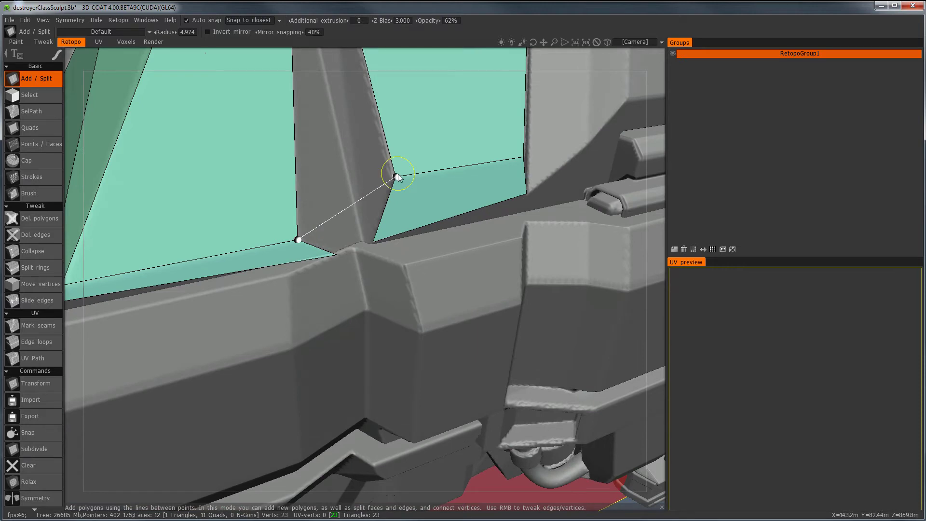
click(395, 177)
key(ctrl+z)
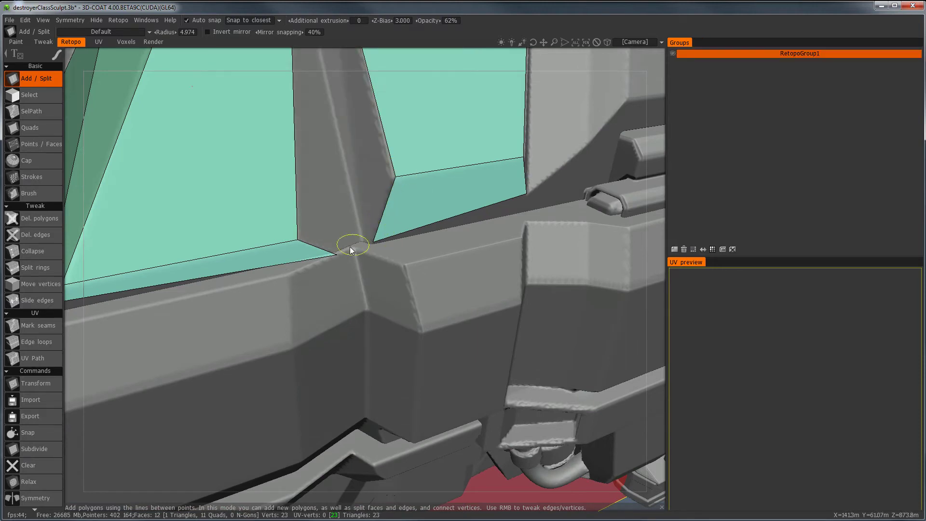
click(337, 255)
click(381, 236)
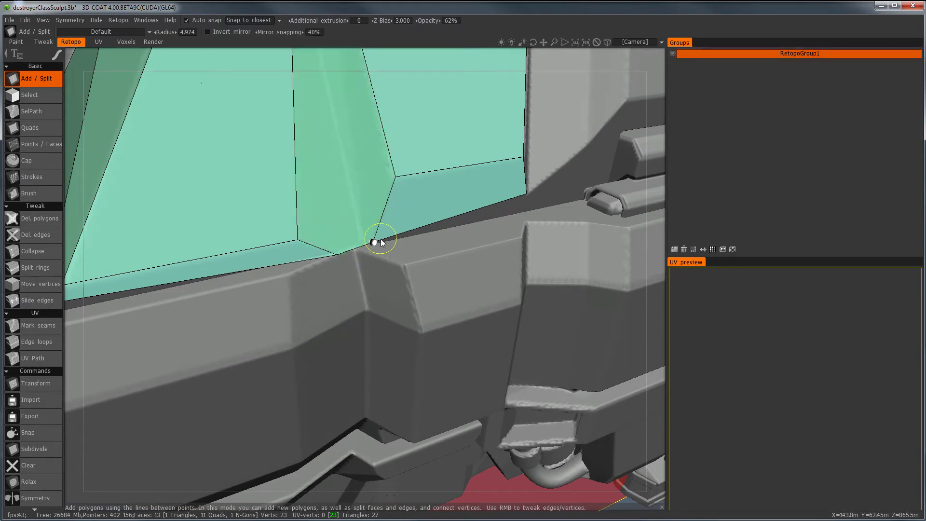
key(ctrl+z)
- Try the Cap tool on the open recess between the side panels, and return to Add / Split
alt+middle_drag(323, 235, 303, 409)
alt+right_drag(304, 408, 330, 358)
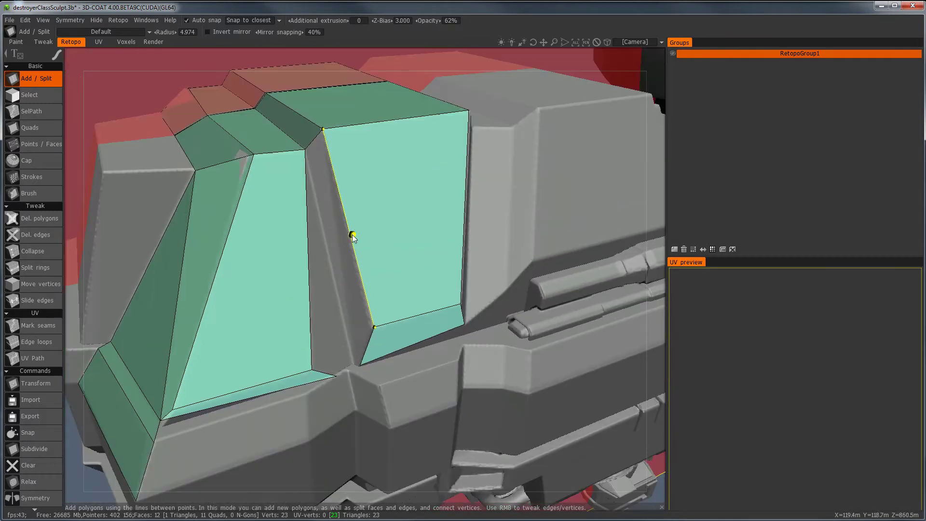
alt+middle_drag(330, 358, 323, 335)
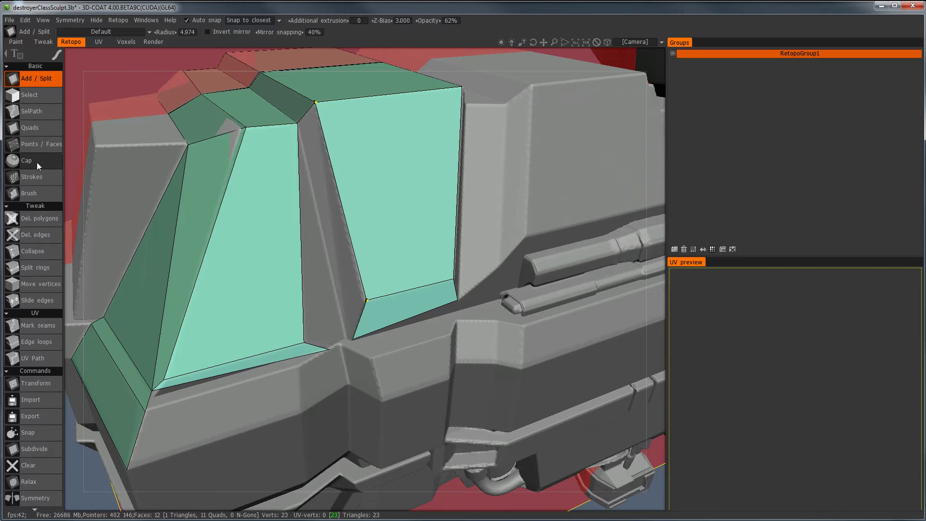
alt+drag(333, 206, 340, 213)
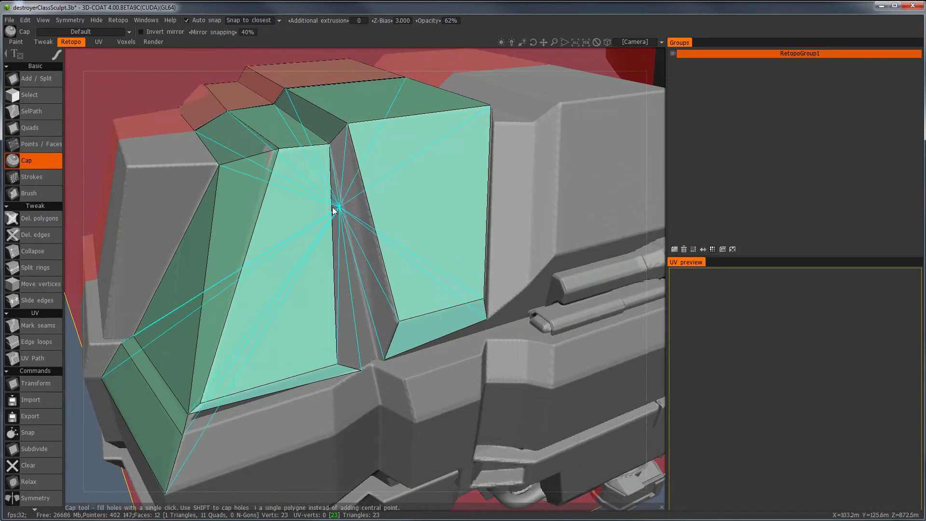
alt+right_drag(340, 212, 366, 226)
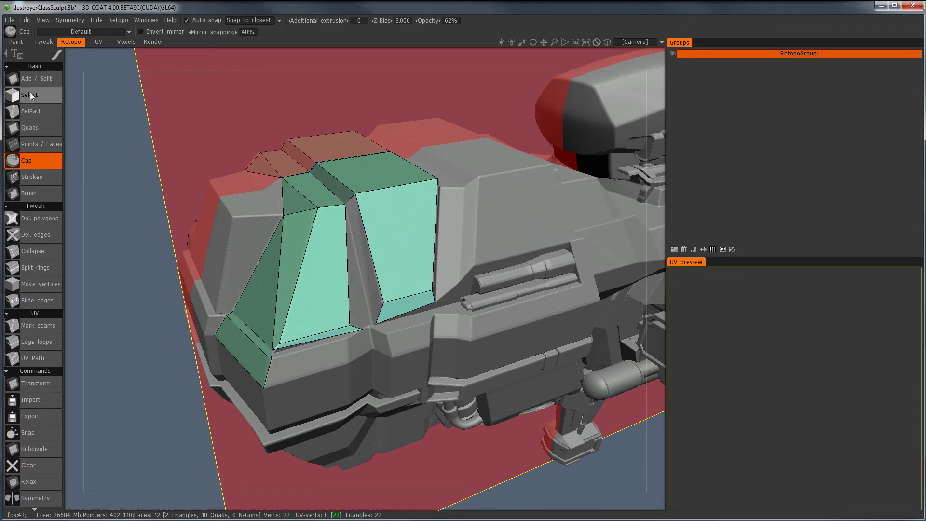
key(1)
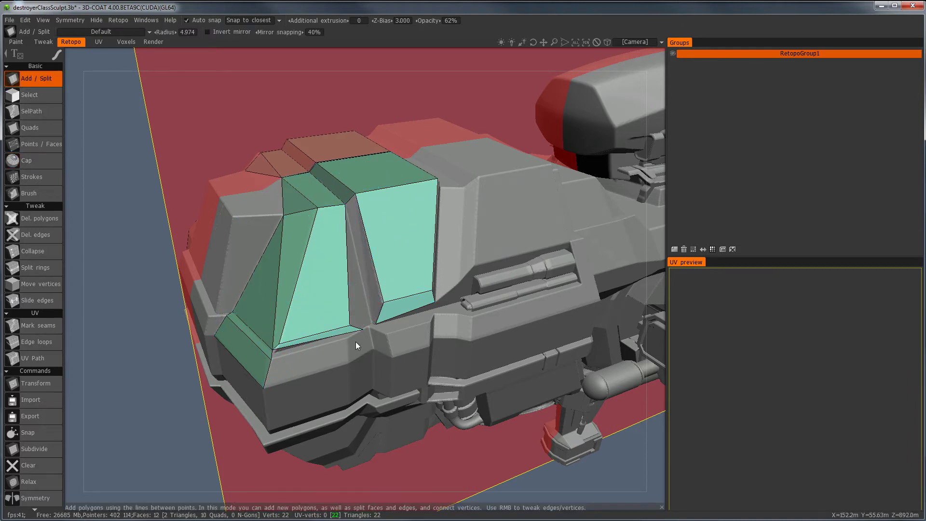
- Fill the gap below the front side panel's strip with a long triangle between the recess and the ledge corner
alt+right_drag(355, 342, 384, 348)
alt+middle_drag(319, 412, 324, 310)
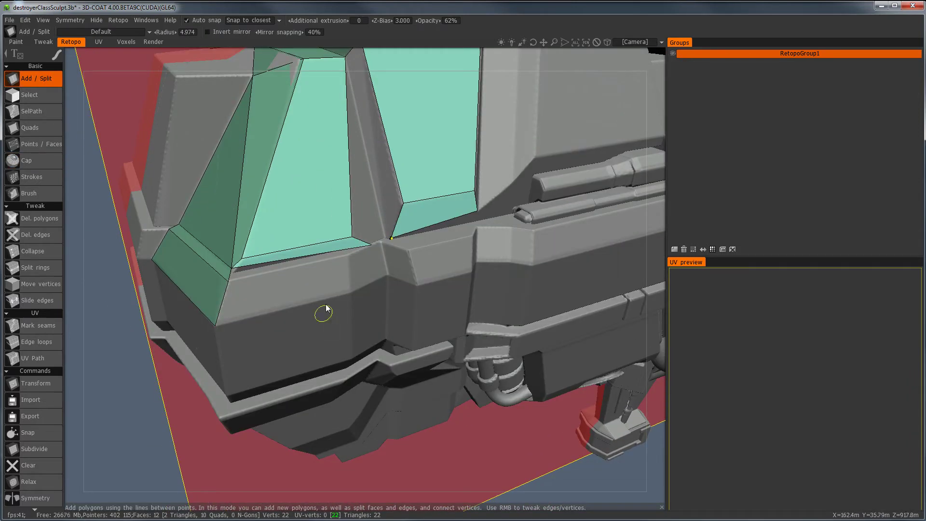
click(370, 247)
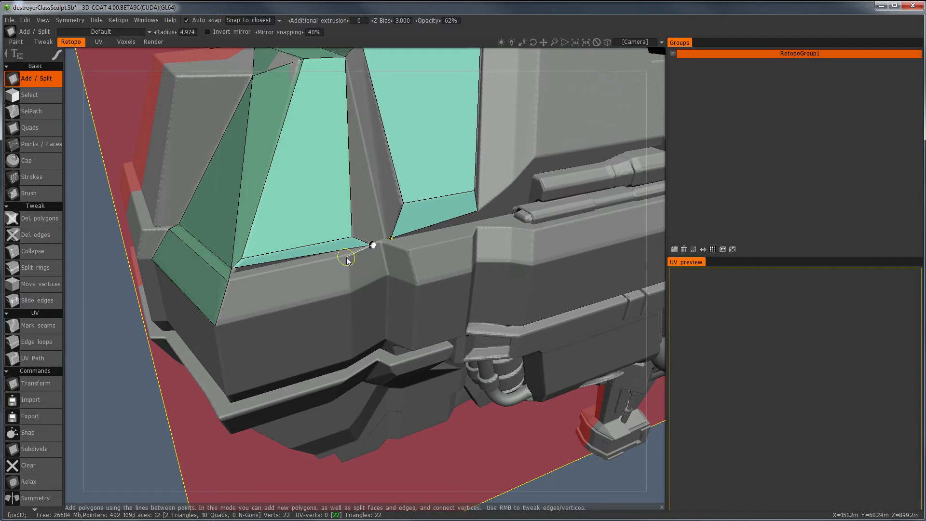
click(228, 281)
scroll(327, 282, up, 5)
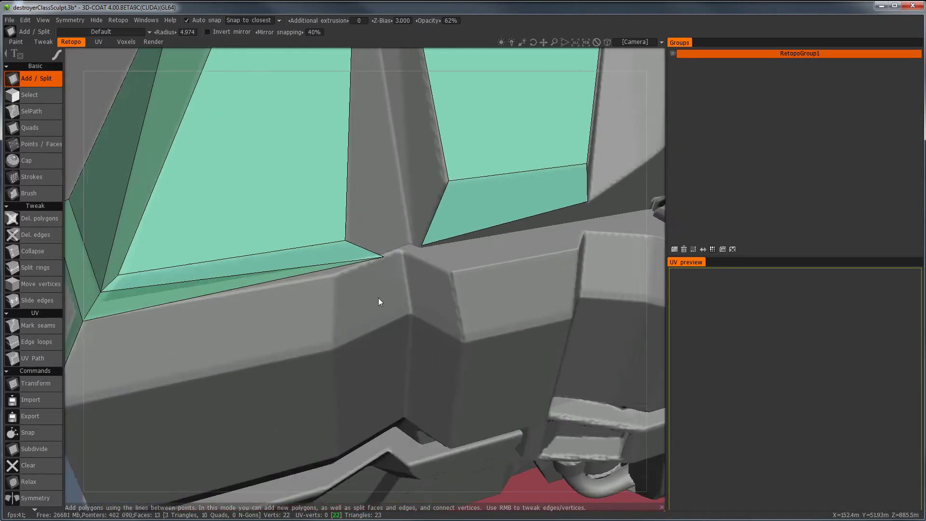
- Try to outline another face along the ledge's outer edge, from the front hull corner through its bend to the recess
alt+right_drag(378, 297, 386, 300)
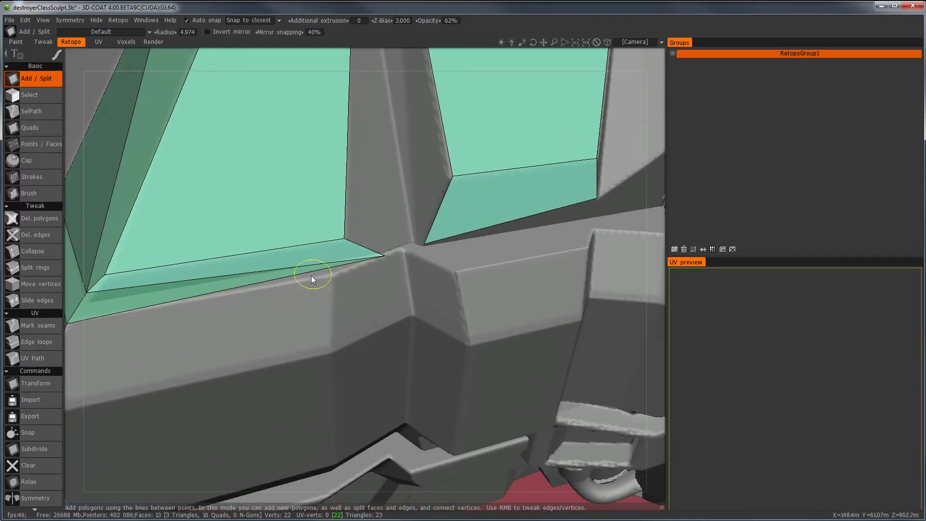
alt+middle_drag(389, 297, 419, 314)
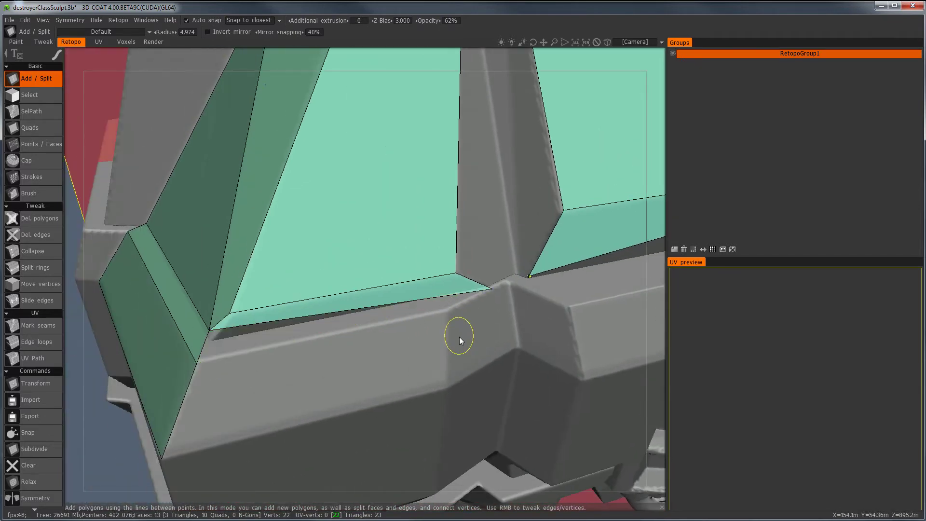
click(491, 289)
click(197, 363)
click(197, 363)
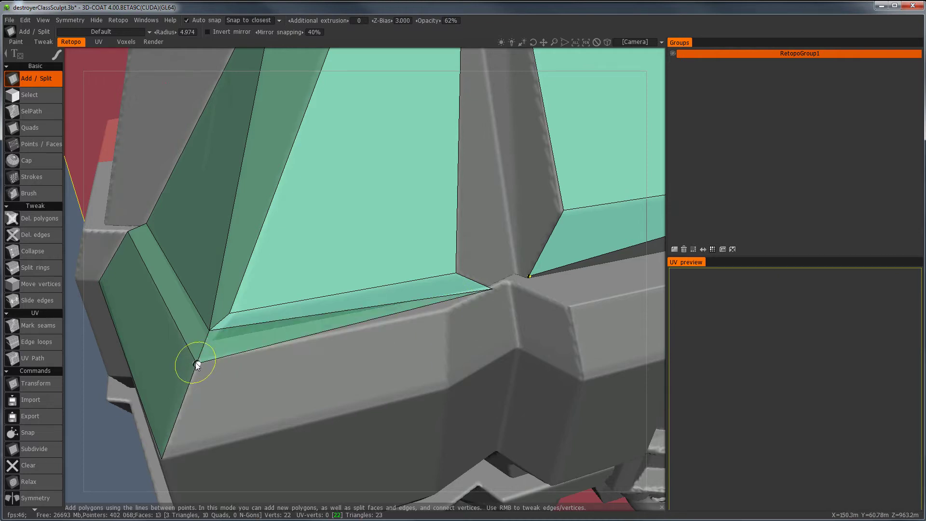
alt+right_drag(449, 314, 424, 319)
click(221, 351)
click(436, 312)
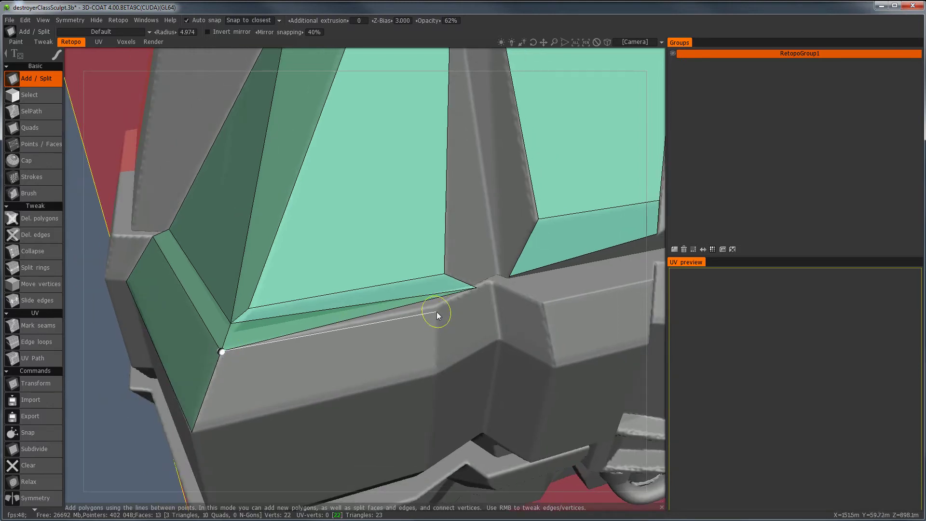
click(476, 287)
- Nudge the vertex where the two side strips meet closer to the foot of the recess
middle_drag(412, 331, 370, 348)
scroll(420, 345, up, 3)
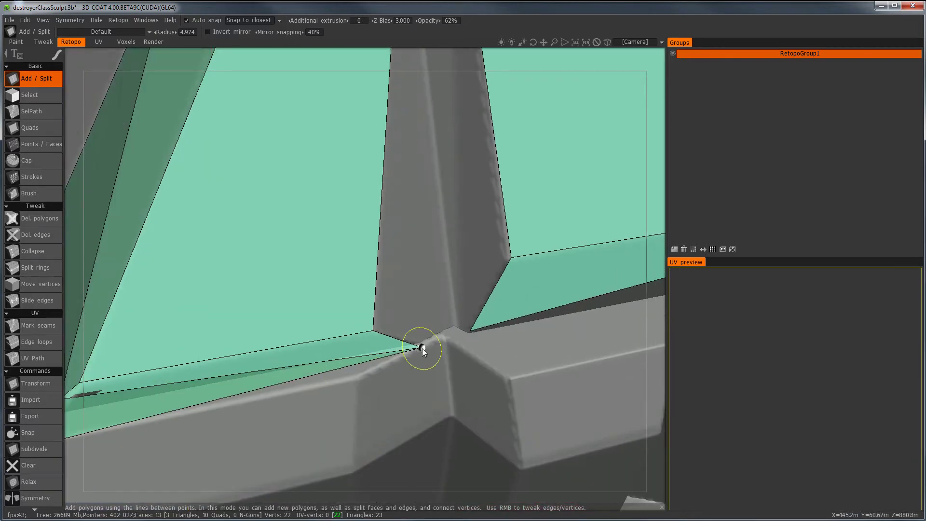
click(421, 345)
right_drag(422, 351, 421, 345)
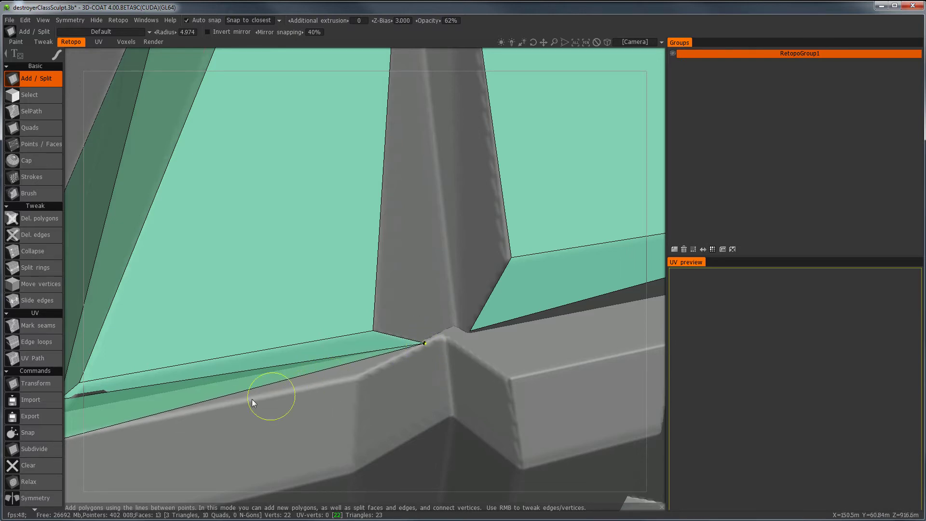
middle_drag(239, 390, 363, 346)
middle_drag(236, 306, 309, 314)
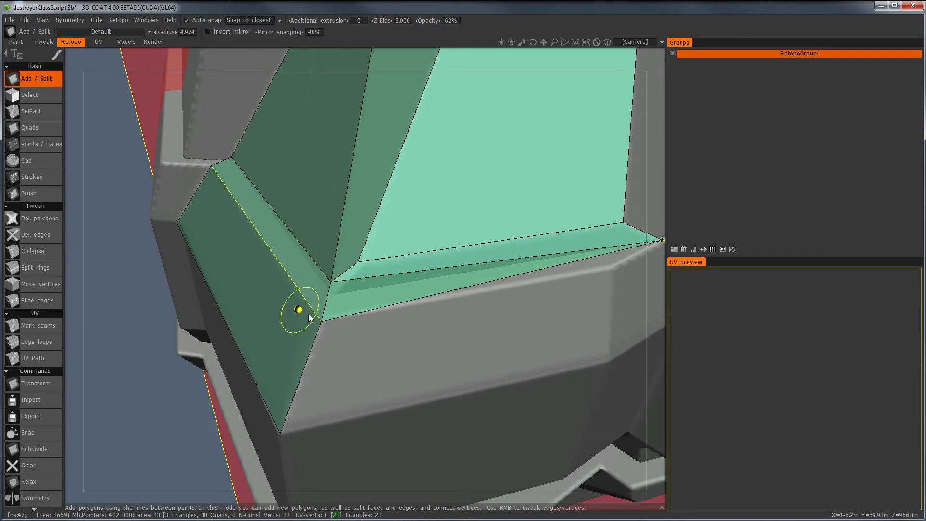
click(321, 321)
click(472, 357)
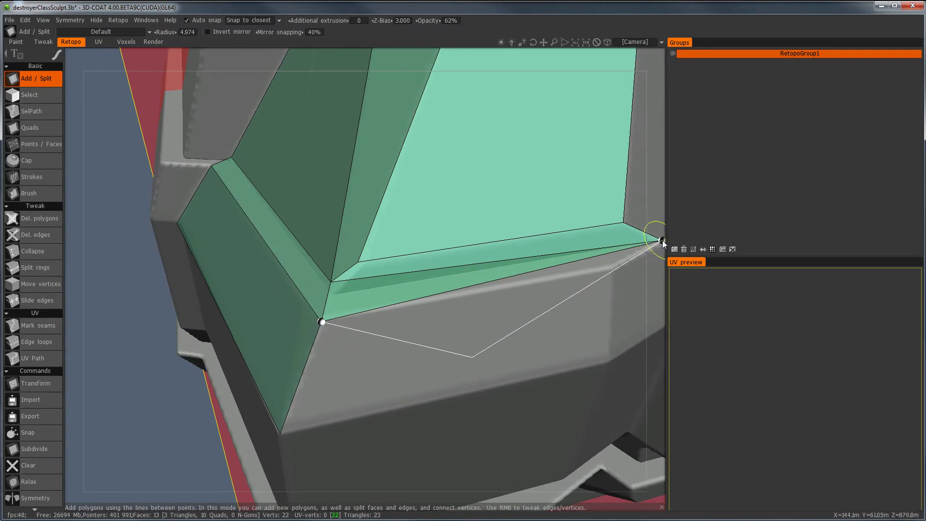
middle_drag(642, 250, 545, 279)
key(Escape)
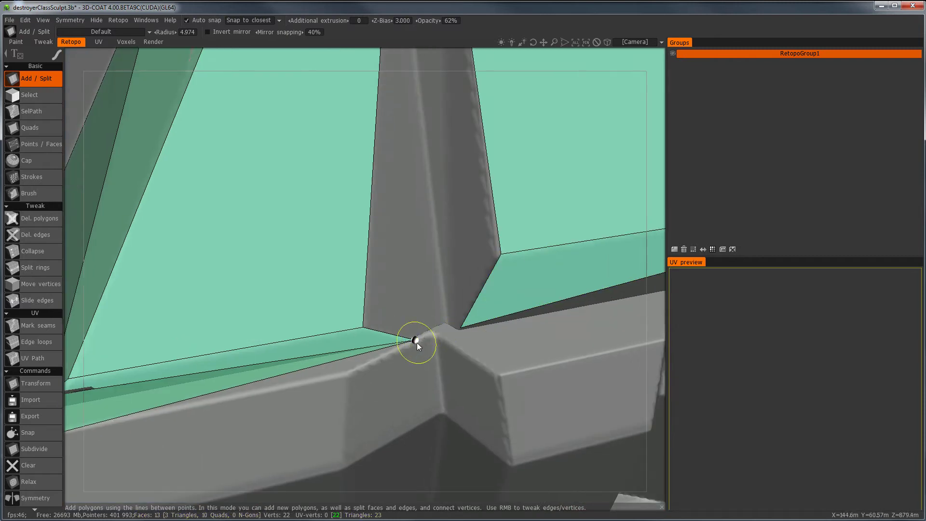
middle_drag(260, 388, 357, 326)
alt+right_drag(360, 326, 336, 322)
middle_drag(337, 326, 348, 335)
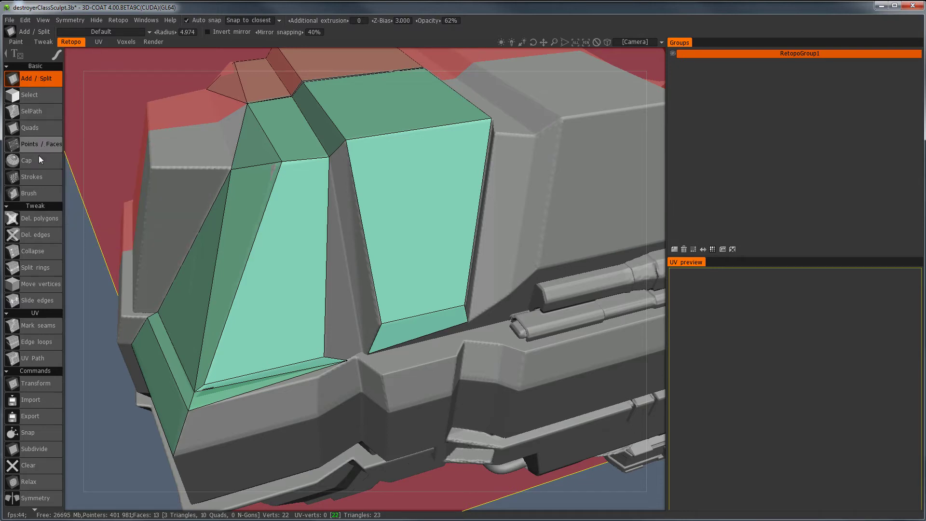
alt+middle_drag(357, 202, 233, 211)
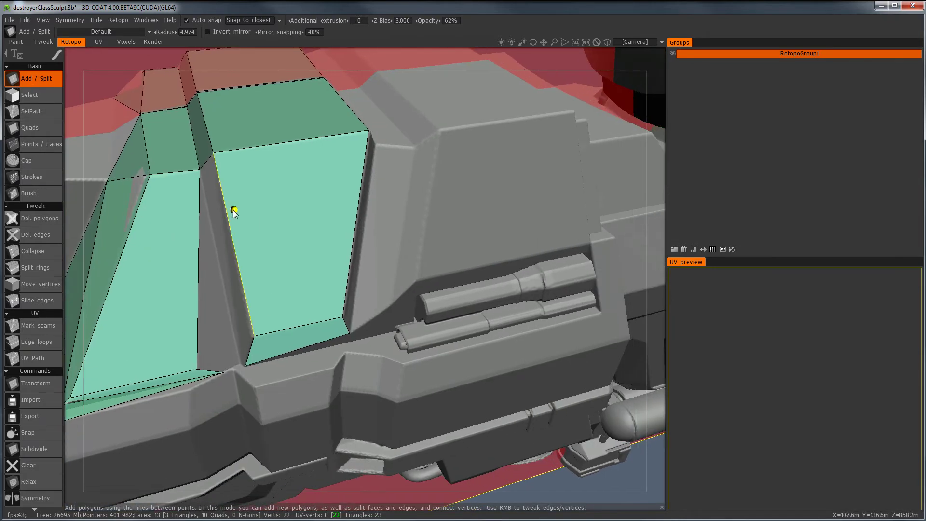
alt+right_drag(322, 228, 303, 227)
middle_drag(303, 226, 297, 273)
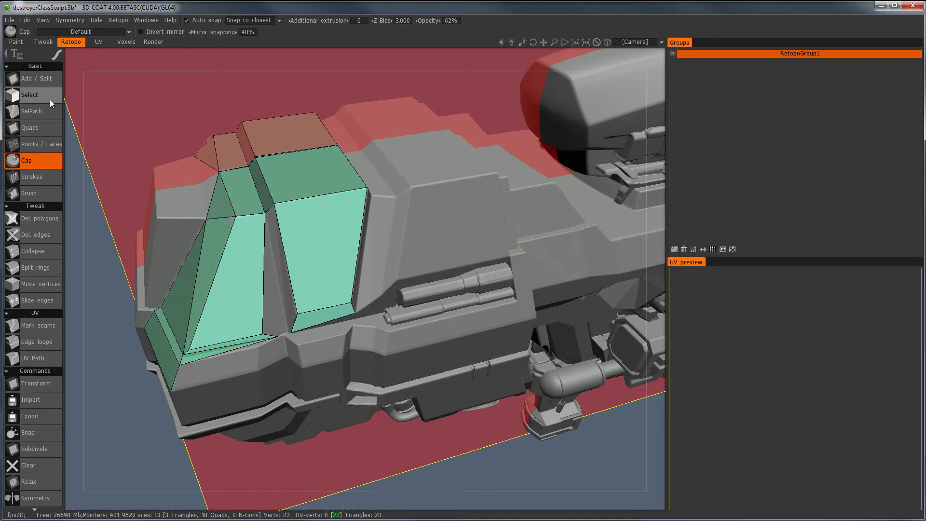
key(Escape)
alt+drag(328, 319, 268, 252)
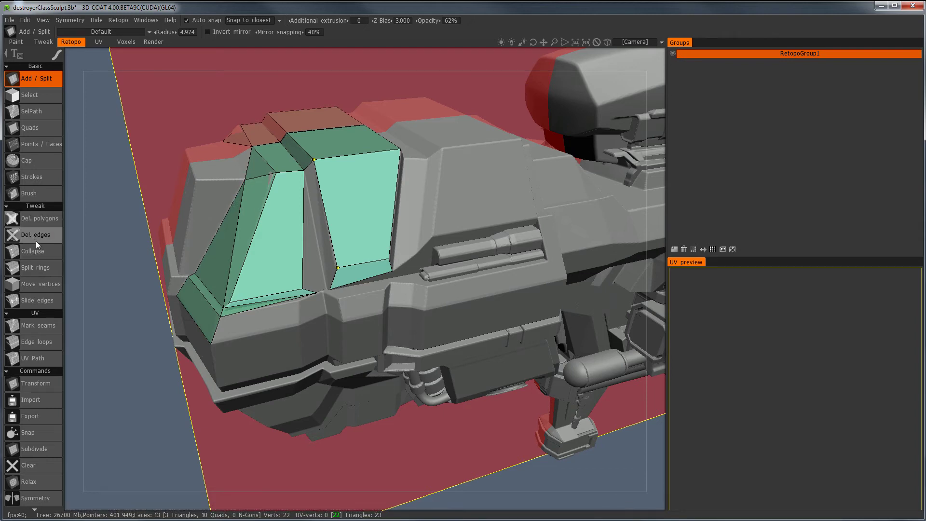
- Look over the available Retopo tools and examine the partly retopologized front hull together with the rest of the spaceship
scroll(44, 274, down, 1)
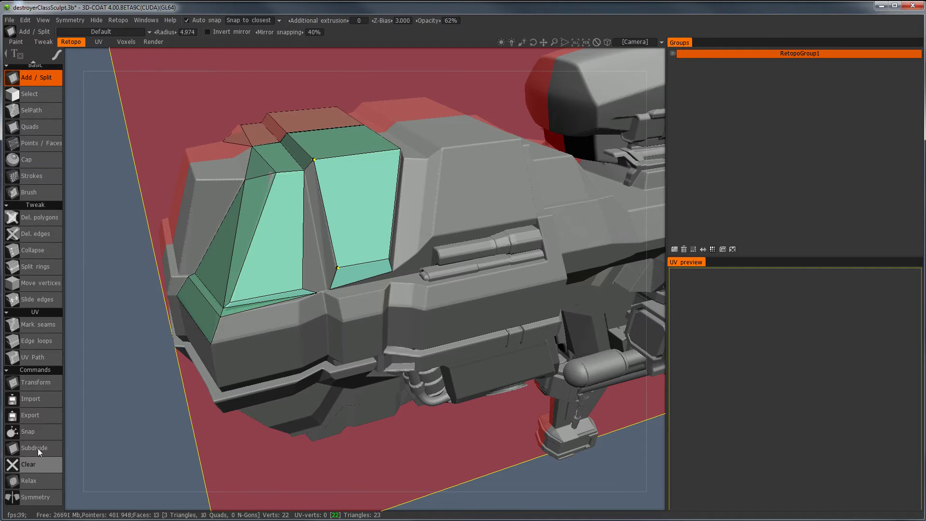
scroll(45, 277, up, 1)
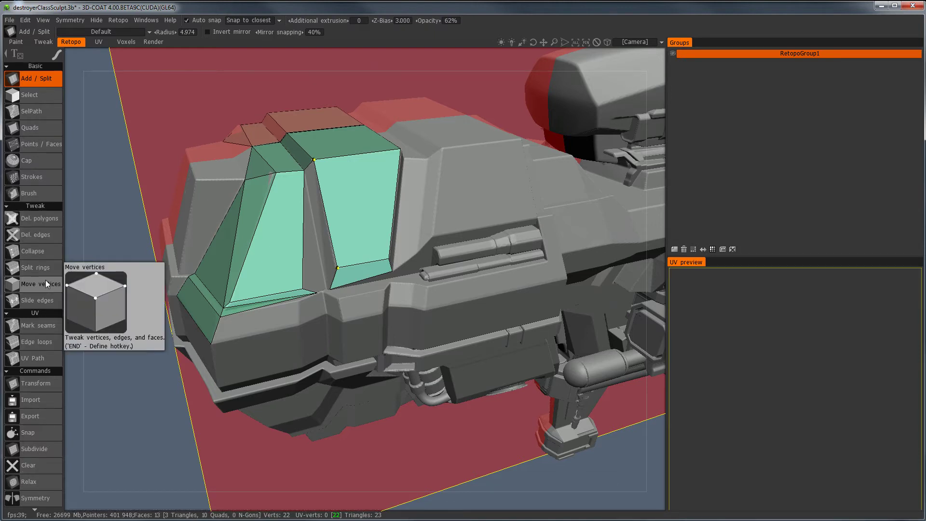
alt+drag(368, 253, 345, 251)
alt+middle_drag(345, 251, 334, 268)
scroll(336, 272, down, 3)
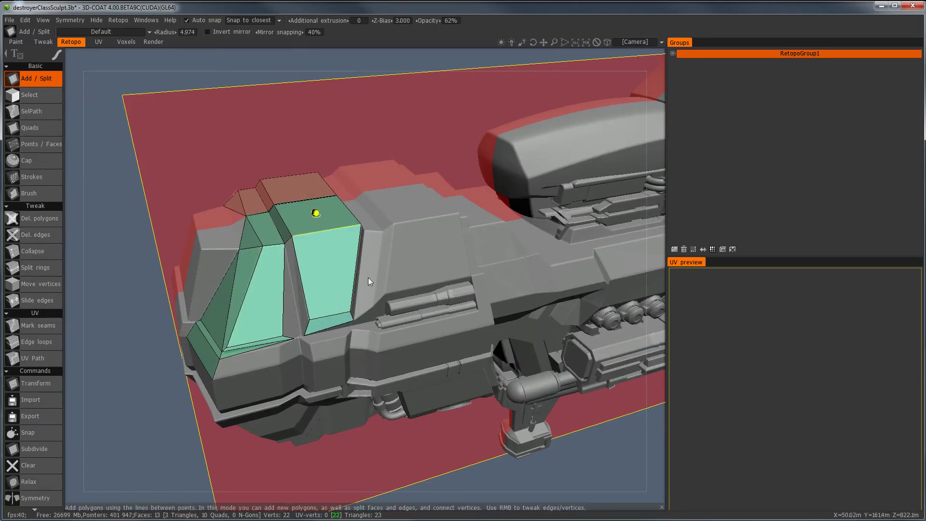
middle_drag(368, 277, 393, 317)
alt+drag(394, 313, 406, 285)
alt+middle_drag(406, 285, 361, 290)
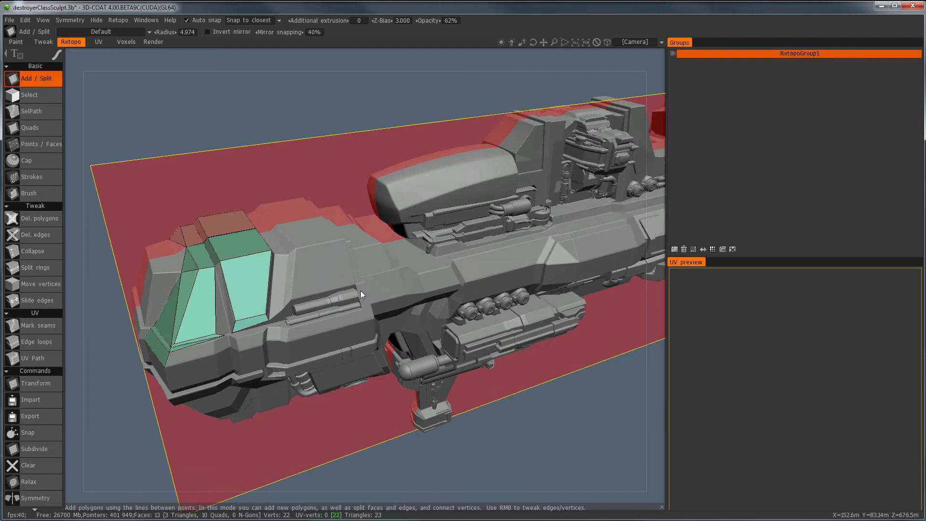
alt+right_drag(360, 291, 391, 290)
alt+drag(391, 290, 394, 289)
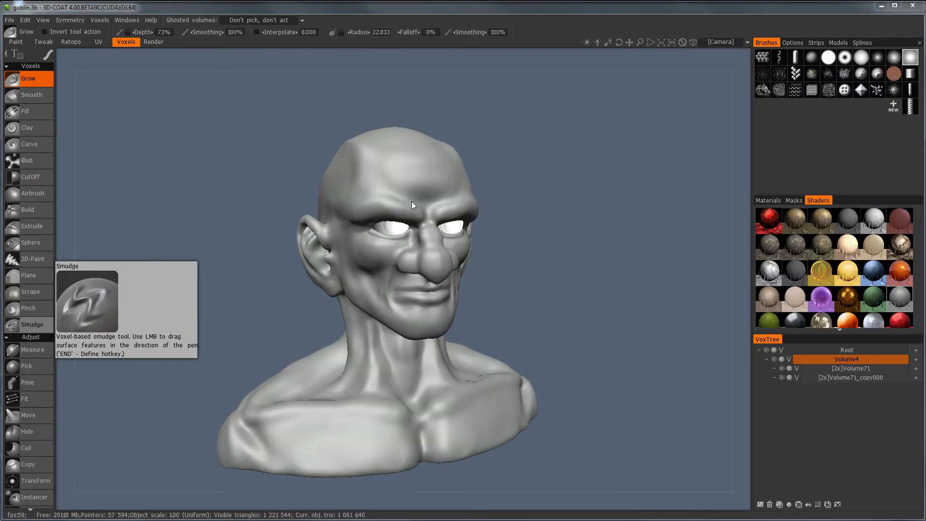
- Hide both eyeball volumes to check the goblin's eye sockets, and show them again
alt+middle_drag(405, 272, 412, 270)
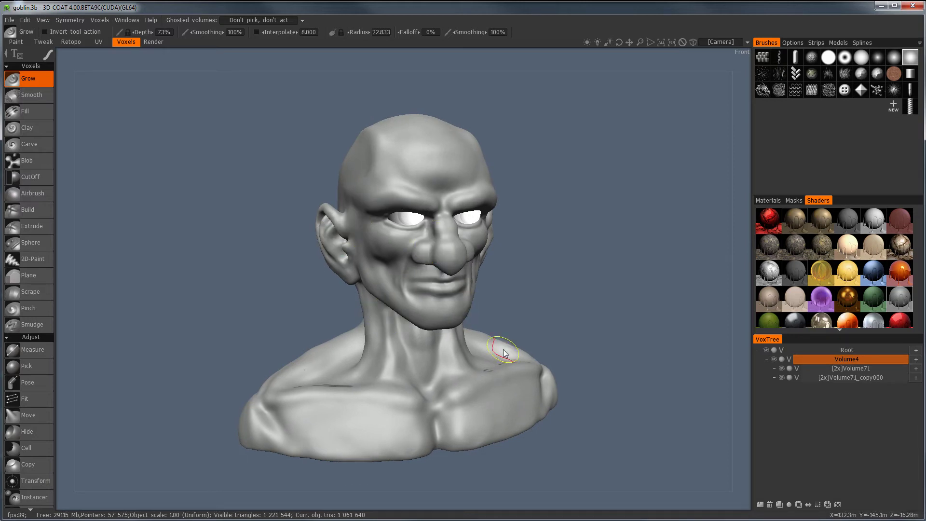
click(782, 368)
click(781, 377)
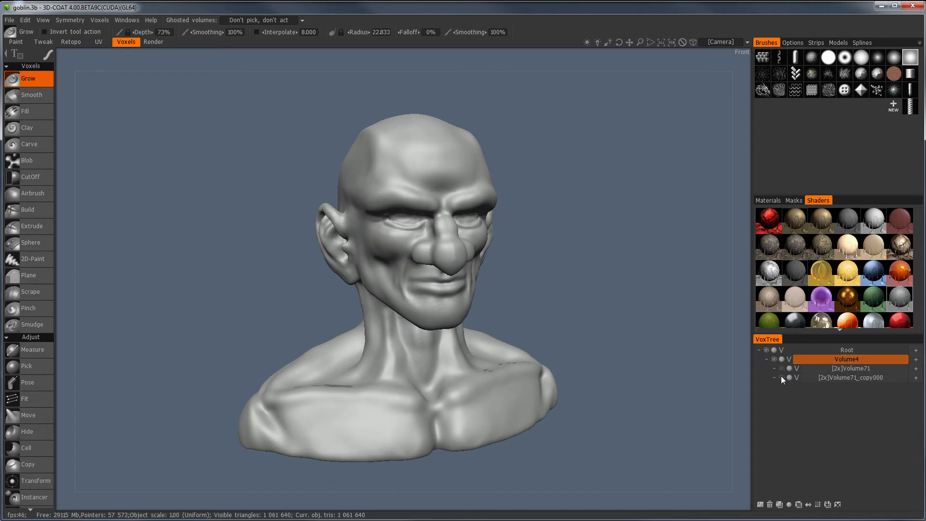
click(781, 368)
click(782, 377)
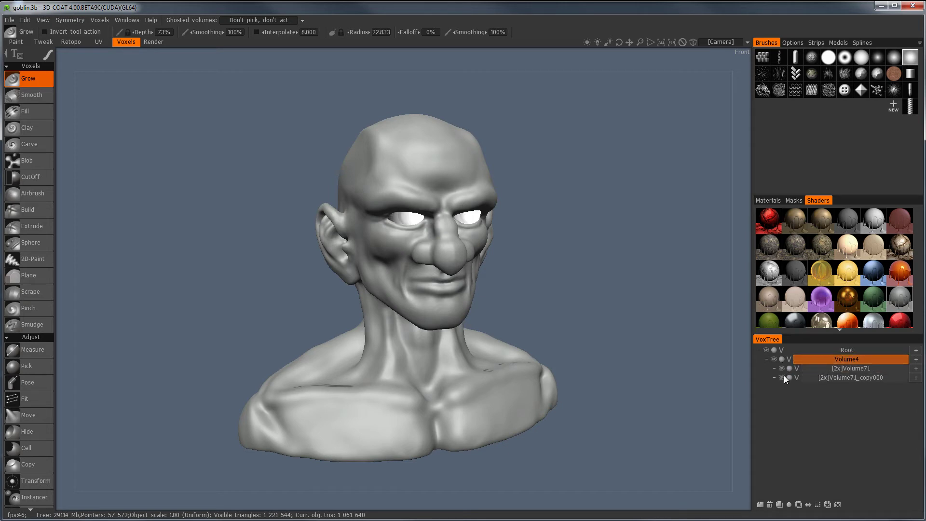
- Start AUTOPO on Volume4 with an approximate polycount of 6000
right_click(825, 359)
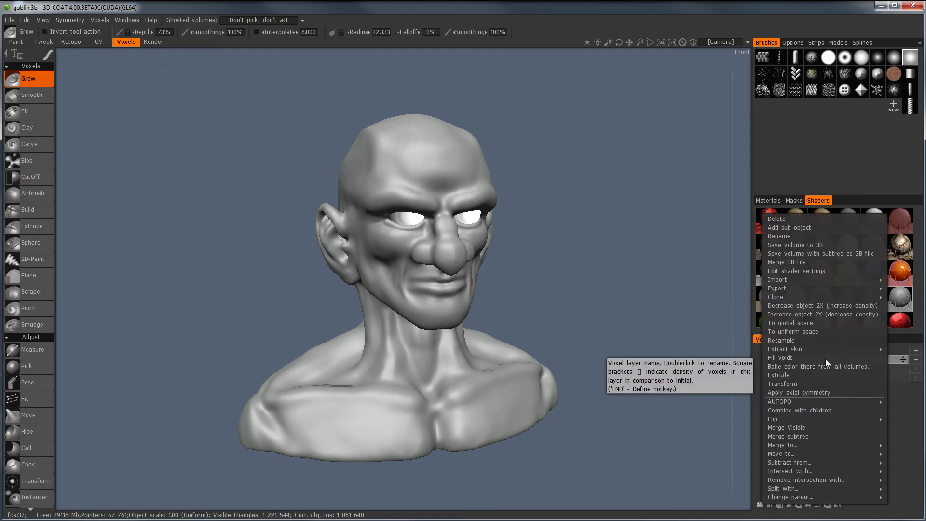
mouse_move(793, 403)
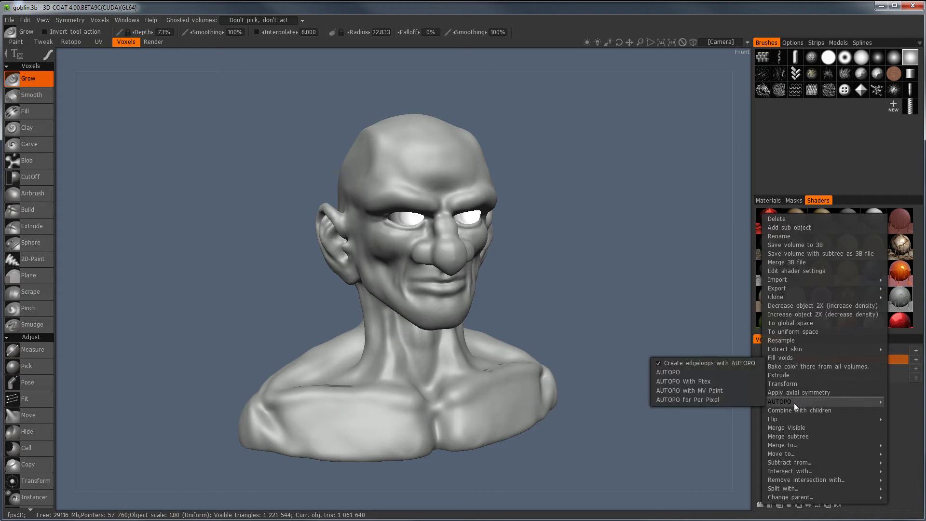
click(667, 372)
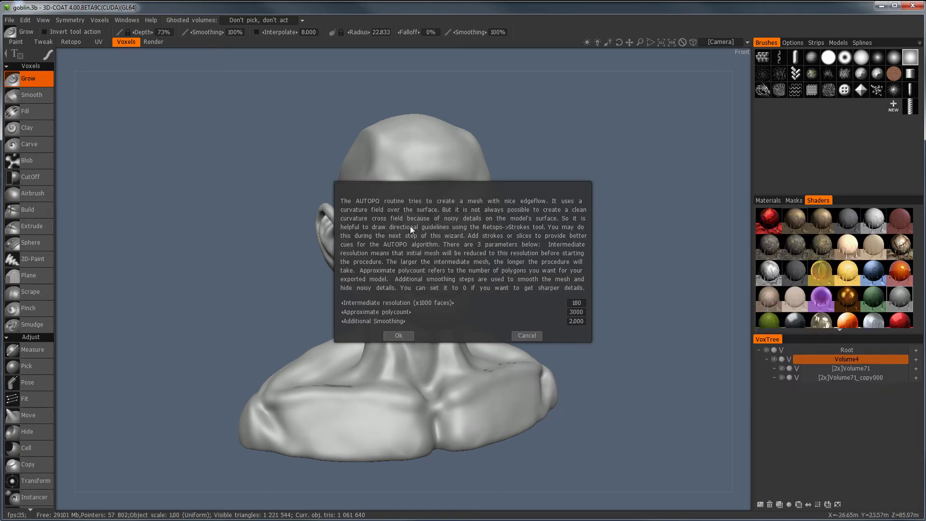
click(577, 312)
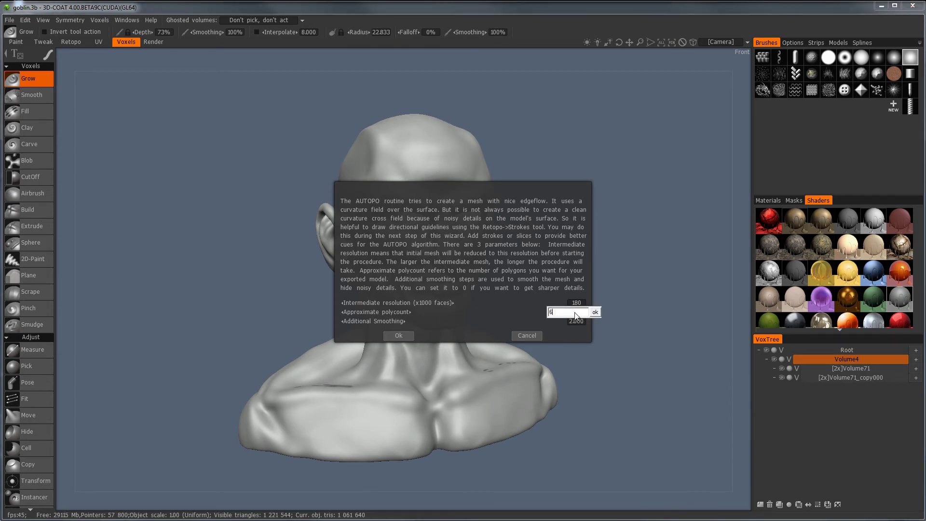
text(6000)
key(Return)
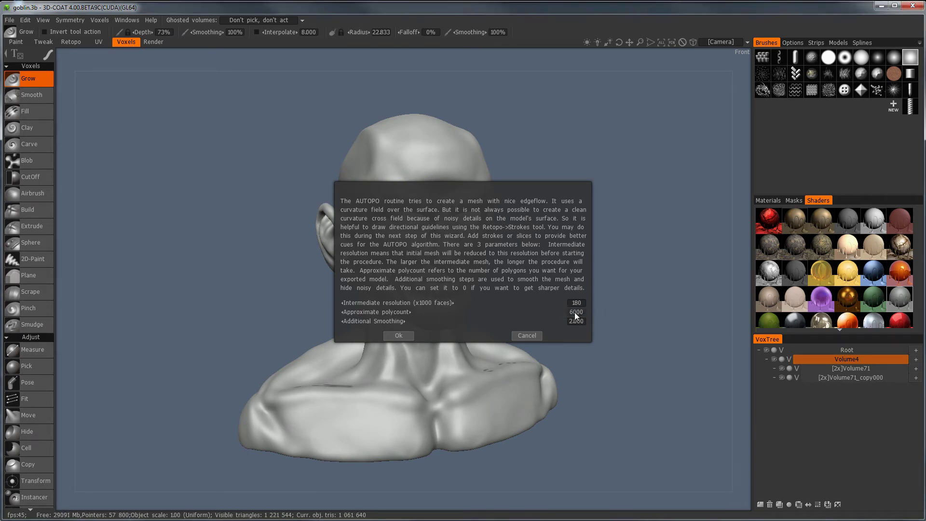
click(398, 336)
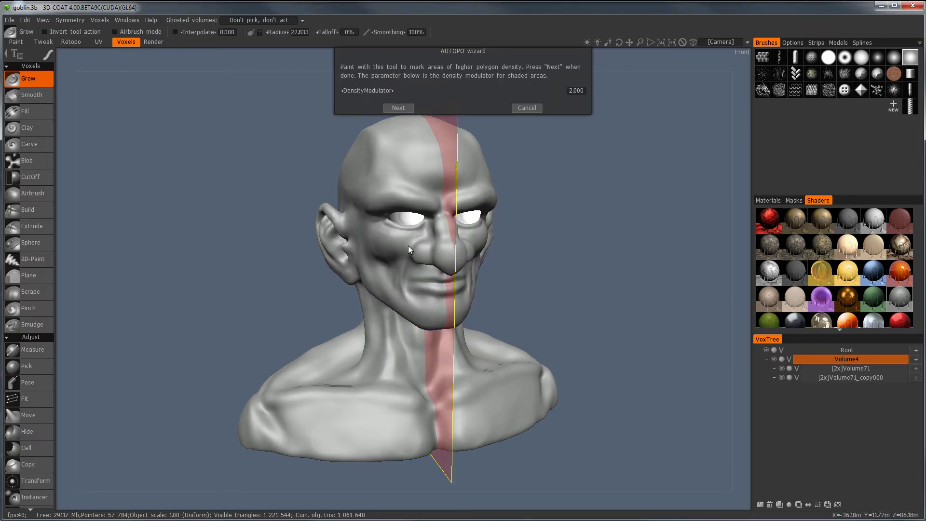
- Paint the goblin's nose, eye and mouth areas as regions of higher polygon density
alt+drag(410, 241, 415, 240)
alt+right_drag(415, 240, 464, 256)
mouse_move(464, 257)
alt+mouse_down()
mouse_move(433, 259)
mouse_move(442, 262)
alt+mouse_up()
alt+middle_drag(442, 261, 439, 310)
mouse_move(421, 316)
mouse_down()
mouse_move(365, 298)
mouse_move(351, 280)
mouse_up()
drag(361, 220, 309, 210)
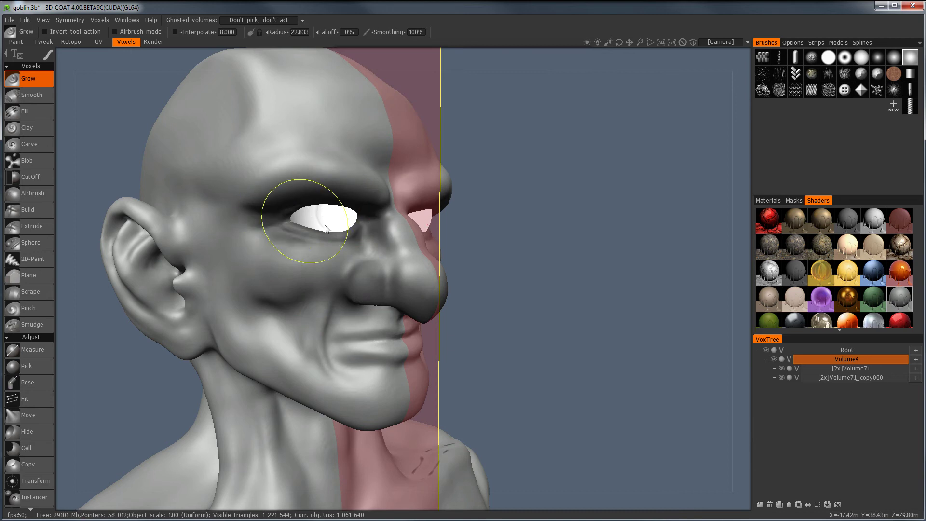
mouse_move(344, 228)
mouse_down()
mouse_move(318, 209)
mouse_move(322, 219)
mouse_up()
mouse_move(392, 340)
mouse_down()
mouse_move(354, 342)
mouse_move(330, 319)
mouse_move(334, 357)
mouse_move(357, 277)
mouse_move(405, 306)
mouse_up()
- Paint the goblin's ear as a higher-density region and proceed to the guide stroke stage of AUTOPO
middle_drag(337, 305, 393, 319)
mouse_move(203, 260)
mouse_down()
mouse_move(181, 224)
mouse_move(178, 243)
mouse_up()
right_drag(322, 288, 354, 290)
mouse_move(353, 290)
alt+mouse_down()
mouse_move(331, 294)
mouse_move(376, 280)
mouse_move(372, 270)
alt+mouse_up()
drag(356, 288, 354, 288)
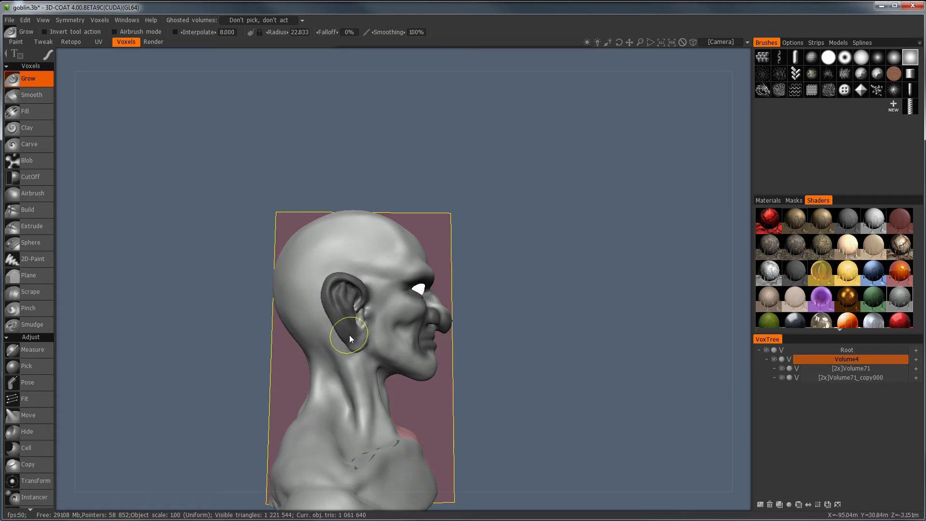
mouse_move(350, 340)
mouse_down()
mouse_move(360, 346)
mouse_move(358, 294)
mouse_up()
mouse_move(367, 309)
alt+mouse_down()
mouse_move(354, 314)
mouse_move(433, 319)
mouse_move(441, 332)
mouse_move(471, 319)
alt+mouse_up()
drag(311, 337, 308, 332)
right_drag(358, 292, 416, 332)
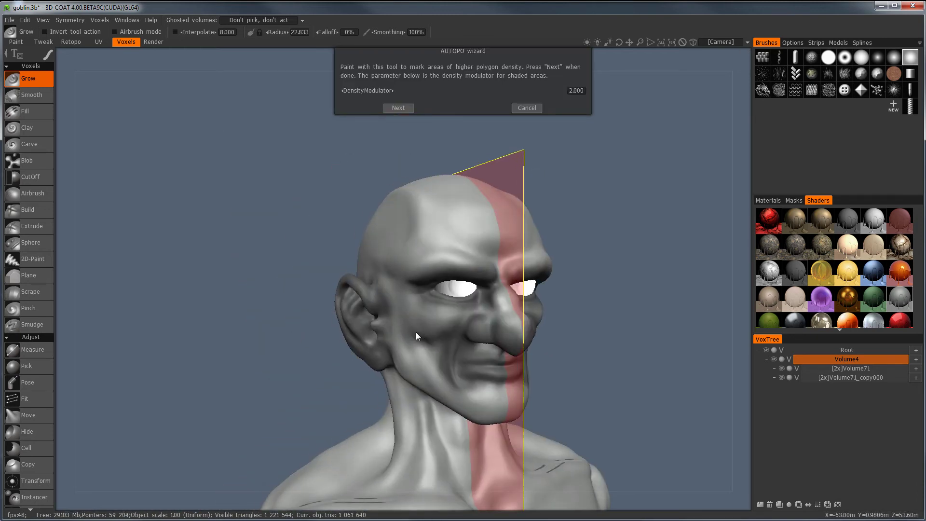
click(394, 108)
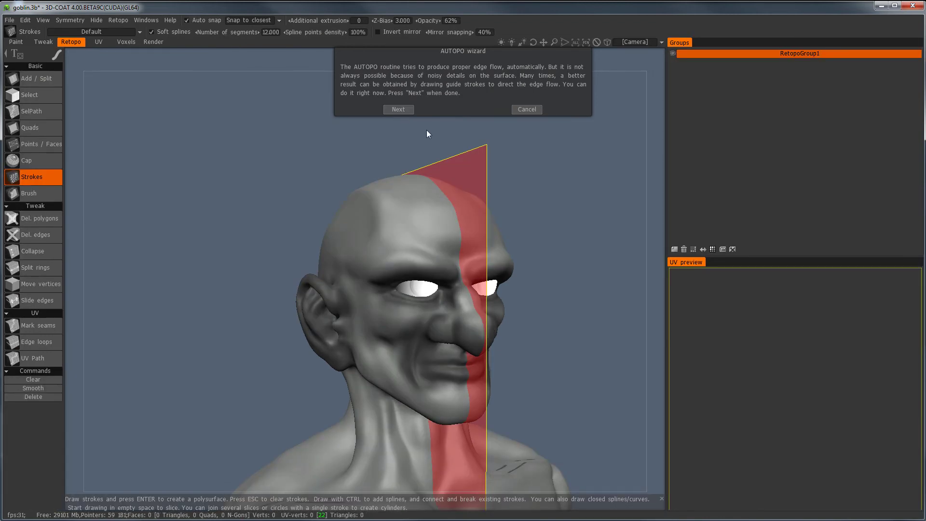
- Draw guide strokes around the mouth, nostril and eye, down the nose bridge and along the brow
alt+drag(457, 242, 444, 229)
right_drag(443, 228, 507, 336)
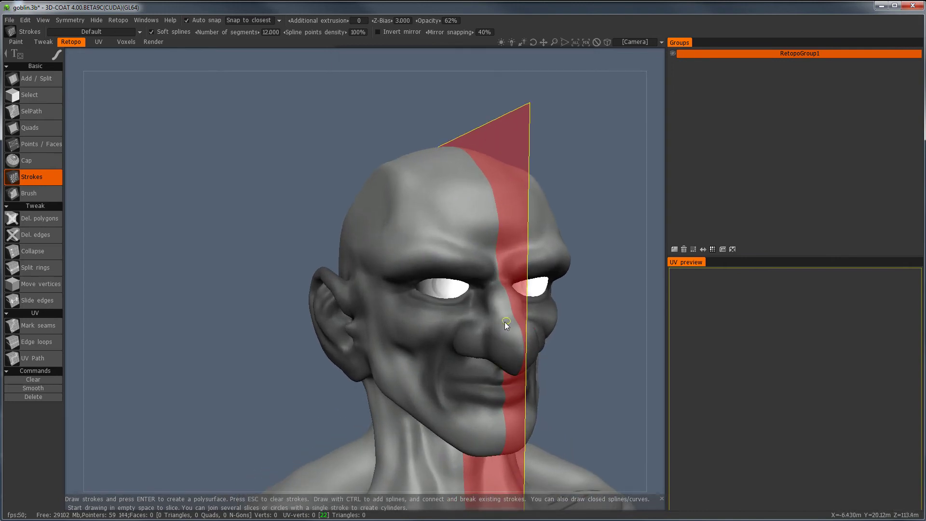
mouse_move(491, 346)
mouse_down()
mouse_move(491, 358)
mouse_move(503, 329)
mouse_move(492, 282)
mouse_move(420, 259)
mouse_move(385, 273)
mouse_up()
mouse_move(476, 296)
mouse_down()
mouse_move(451, 308)
mouse_move(403, 294)
mouse_move(430, 273)
mouse_move(470, 278)
mouse_move(478, 292)
mouse_up()
mouse_move(459, 349)
alt+mouse_down()
mouse_move(477, 389)
mouse_move(487, 388)
mouse_move(478, 340)
mouse_move(420, 352)
mouse_move(420, 374)
mouse_move(485, 375)
alt+mouse_up()
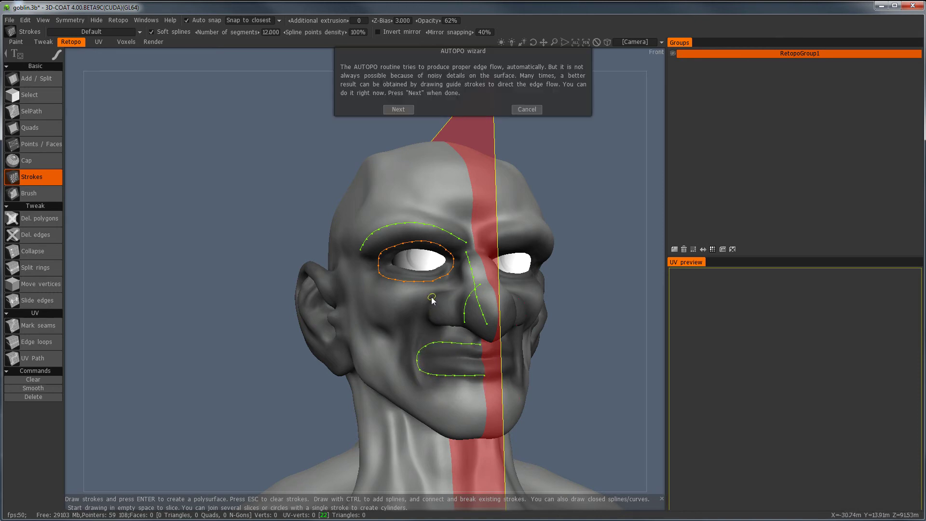
- Draw guide strokes along the cheek fold beside the mouth and from the front of the ear along the jaw to the chin
drag(428, 296, 422, 306)
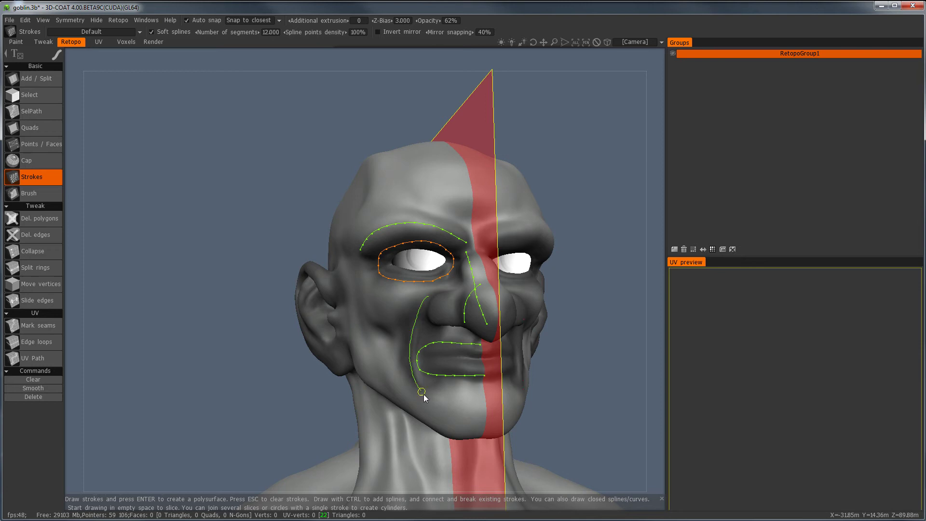
drag(423, 395, 430, 399)
alt+drag(430, 399, 397, 349)
alt+middle_drag(337, 281, 363, 289)
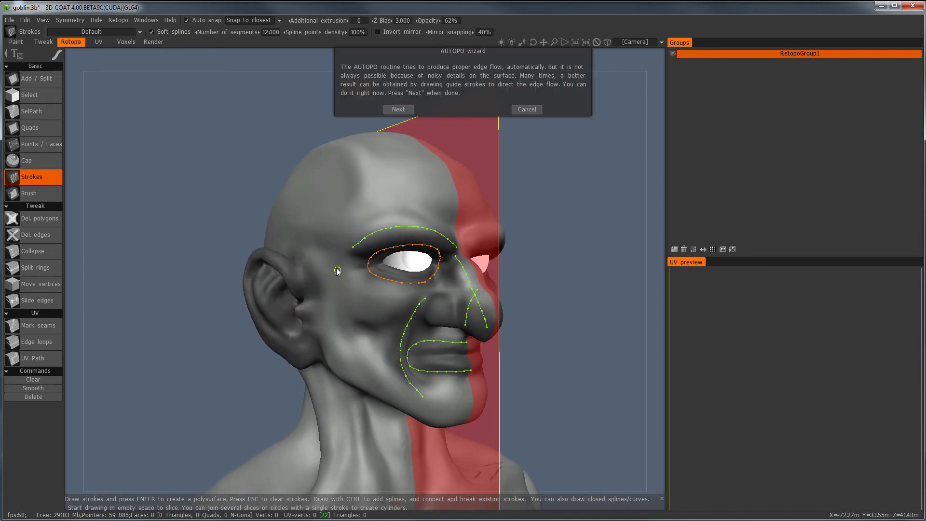
mouse_move(322, 264)
mouse_down()
mouse_move(341, 371)
mouse_move(430, 407)
mouse_up()
- Draw two guide strokes over the top of the skull down to the forehead, one farther out and one near the symmetry plane
mouse_move(344, 277)
alt+mouse_down()
mouse_move(389, 343)
mouse_move(355, 323)
mouse_move(363, 336)
mouse_move(347, 275)
alt+mouse_up()
mouse_move(316, 238)
alt+mouse_down()
mouse_move(299, 236)
mouse_move(355, 251)
mouse_move(380, 304)
alt+mouse_up()
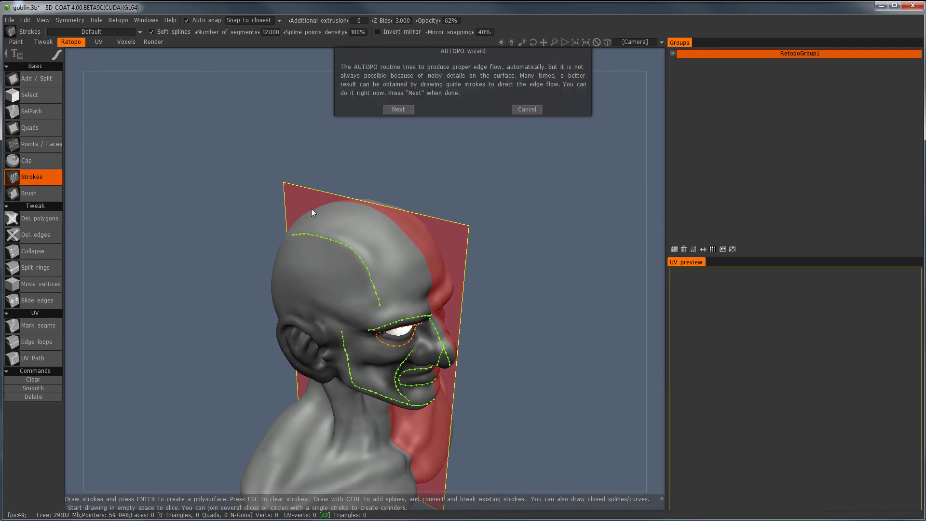
alt+drag(313, 212, 320, 266)
drag(320, 155, 369, 181)
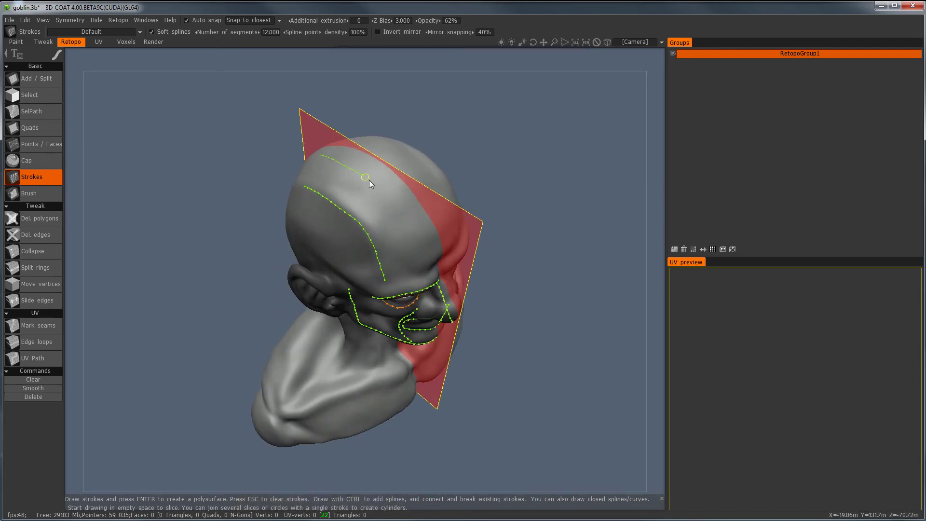
drag(429, 265, 426, 279)
- Draw a guide stroke around the outer rim of the ear down to the lobe
alt+drag(352, 271, 351, 205)
alt+middle_drag(351, 204, 380, 159)
alt+right_drag(324, 254, 403, 265)
scroll(403, 264, down, 6)
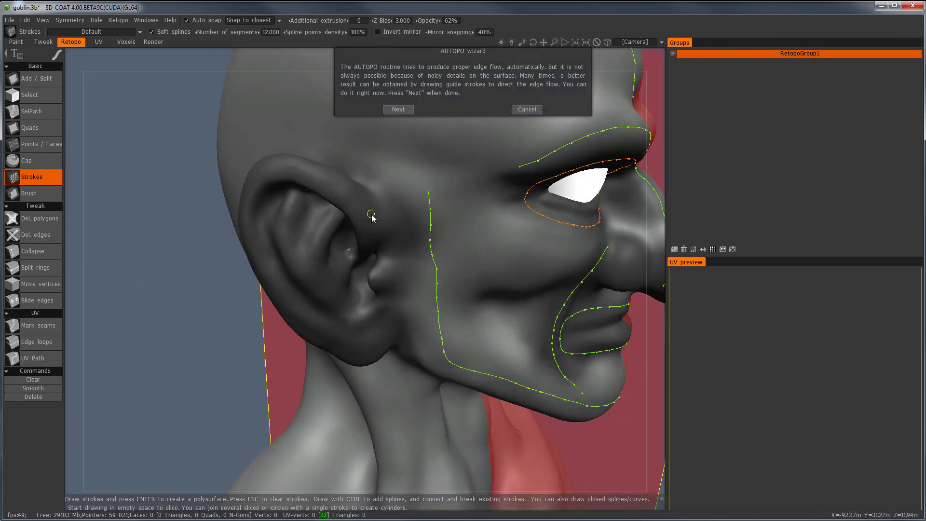
drag(371, 215, 355, 204)
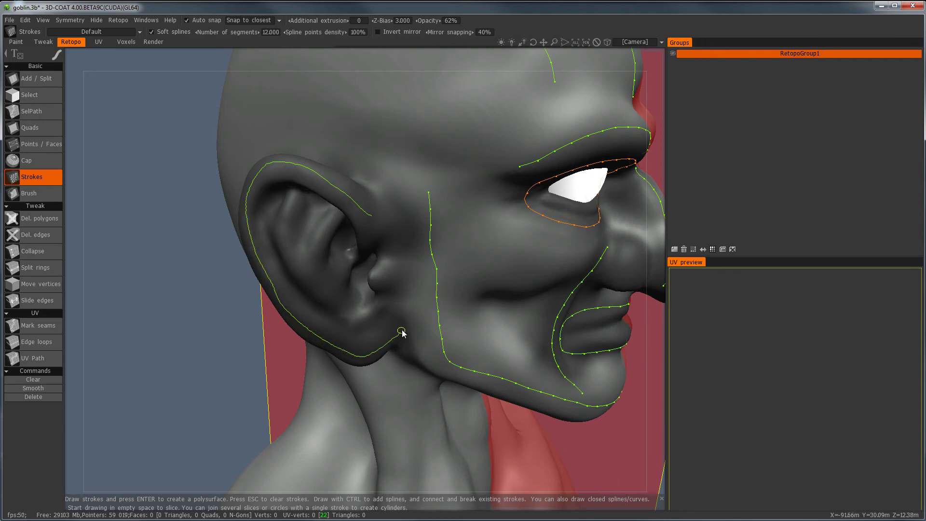
drag(401, 331, 402, 331)
- Draw guide strokes inside the ear and down the side and front of the neck to the collarbone
alt+right_drag(429, 326, 380, 328)
alt+drag(381, 327, 365, 330)
alt+middle_drag(364, 330, 383, 296)
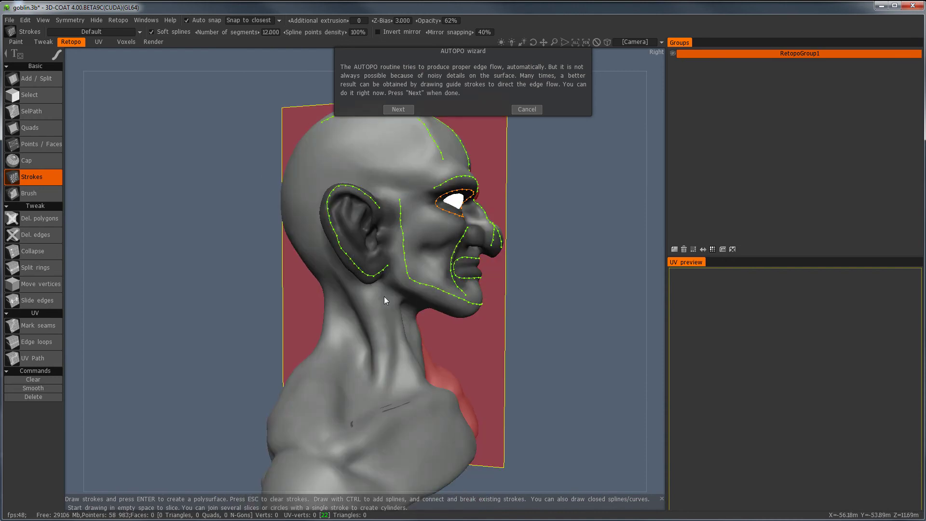
alt+drag(383, 296, 362, 285)
mouse_move(354, 198)
mouse_down()
mouse_move(351, 217)
mouse_move(394, 267)
mouse_move(399, 348)
mouse_move(389, 414)
mouse_up()
mouse_move(442, 360)
alt+mouse_down()
mouse_move(433, 356)
mouse_move(444, 326)
mouse_move(473, 330)
mouse_move(484, 412)
alt+mouse_up()
alt+middle_drag(463, 415, 460, 352)
alt+right_drag(460, 352, 481, 364)
alt+drag(481, 364, 360, 230)
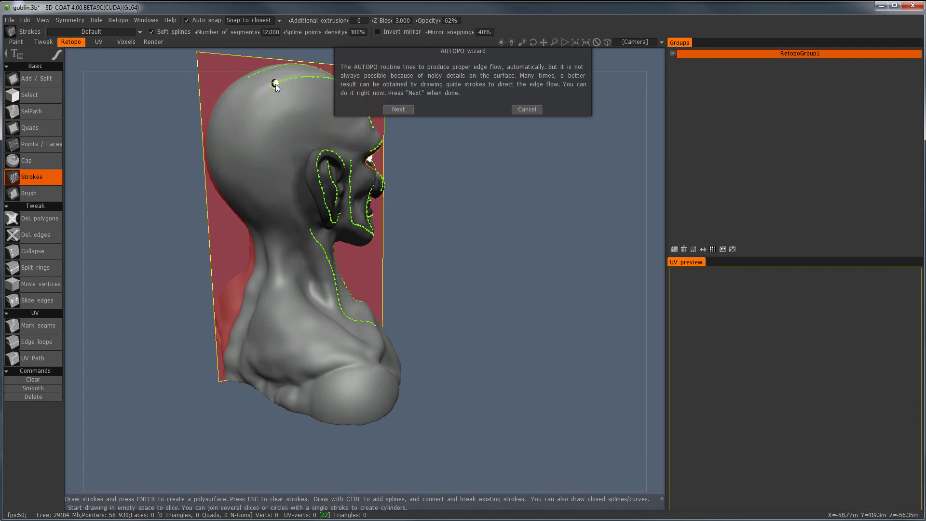
- Extend the guides down the back of the head and neck and over the shoulder, and generate the AUTOPO mesh
drag(265, 90, 245, 124)
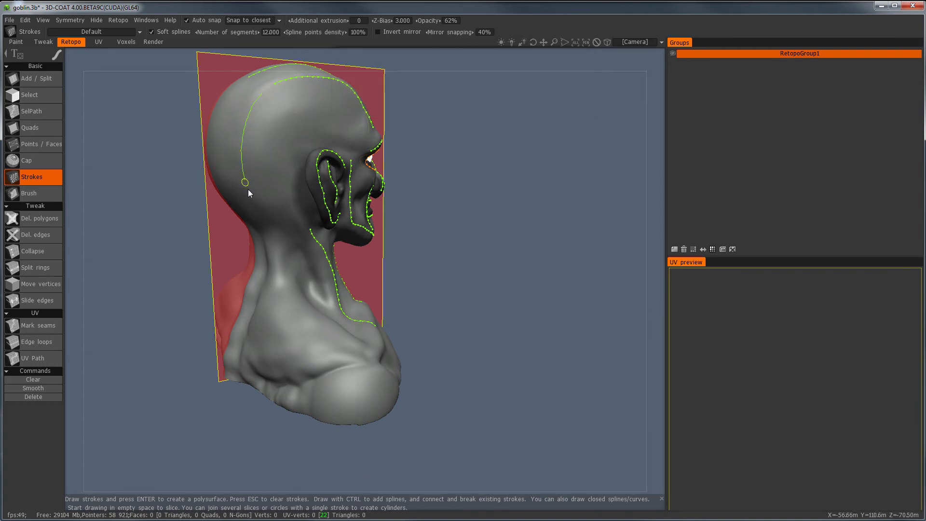
drag(247, 374, 247, 375)
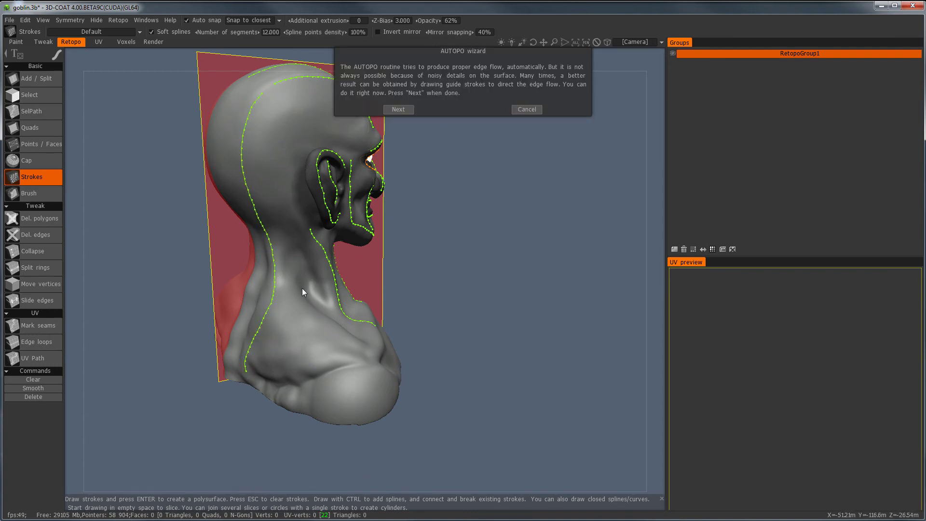
mouse_move(302, 288)
alt+mouse_down()
mouse_move(301, 270)
mouse_move(336, 397)
mouse_move(276, 351)
mouse_move(365, 375)
mouse_move(357, 333)
mouse_move(299, 333)
alt+mouse_up()
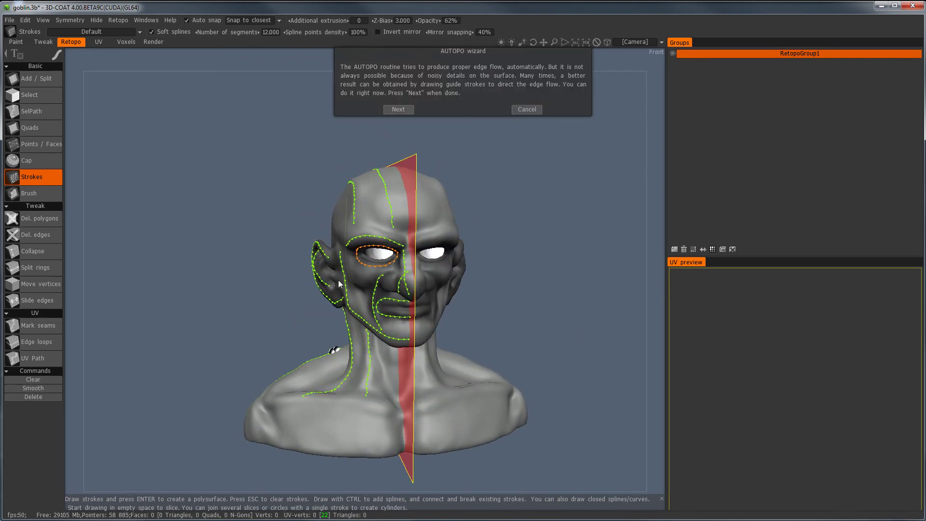
click(397, 110)
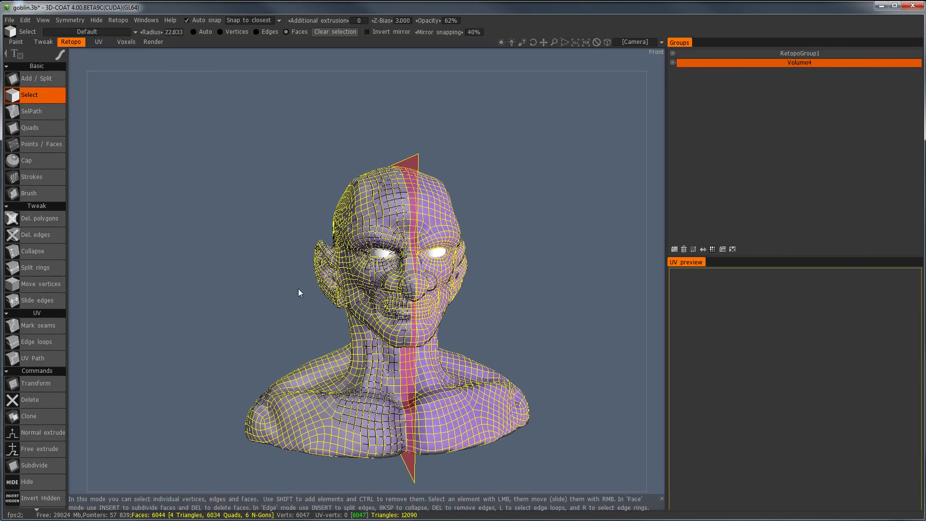
- Examine the generated mesh's edge flow around the face, ear, skull, neck and shoulders
alt+drag(371, 290, 389, 300)
alt+right_drag(389, 300, 425, 304)
alt+drag(424, 303, 407, 312)
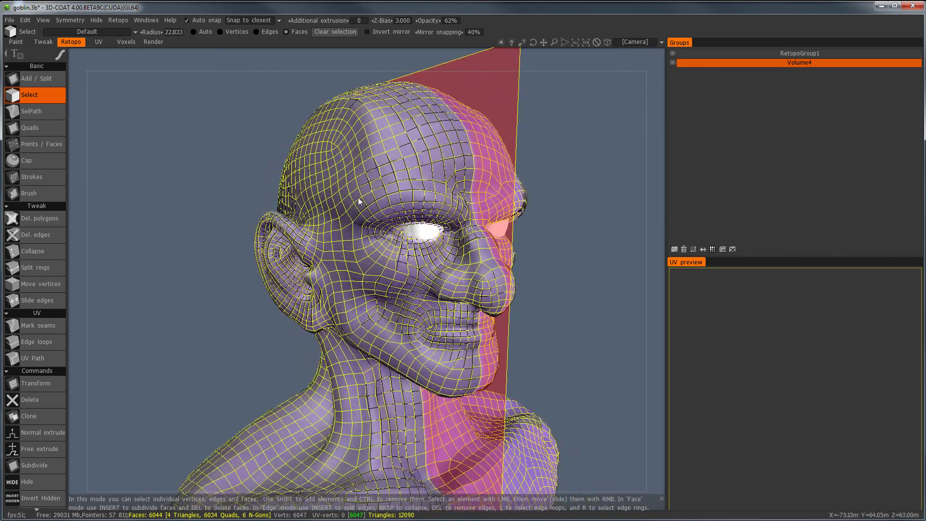
mouse_move(360, 202)
alt+mouse_down()
mouse_move(328, 206)
mouse_move(351, 204)
alt+mouse_up()
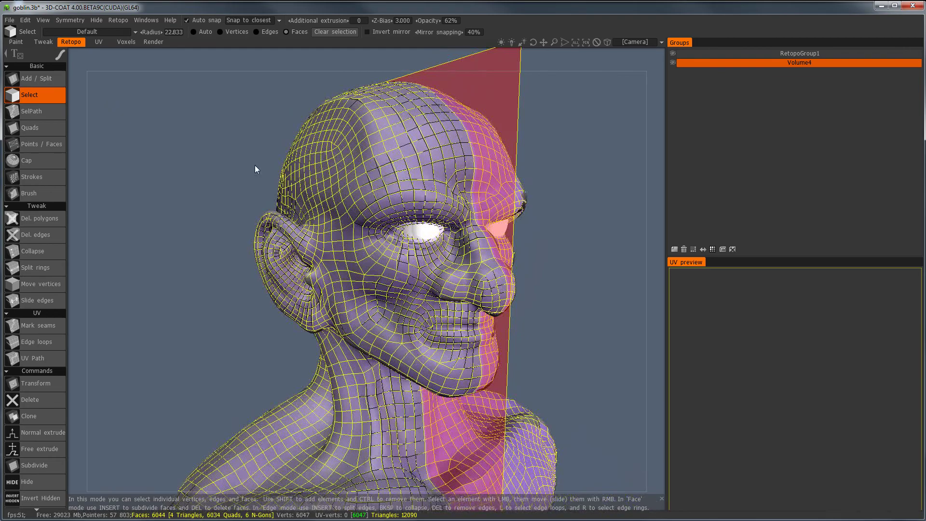
alt+drag(256, 169, 233, 190)
alt+middle_drag(234, 190, 220, 239)
alt+right_drag(221, 239, 254, 241)
alt+drag(205, 244, 220, 234)
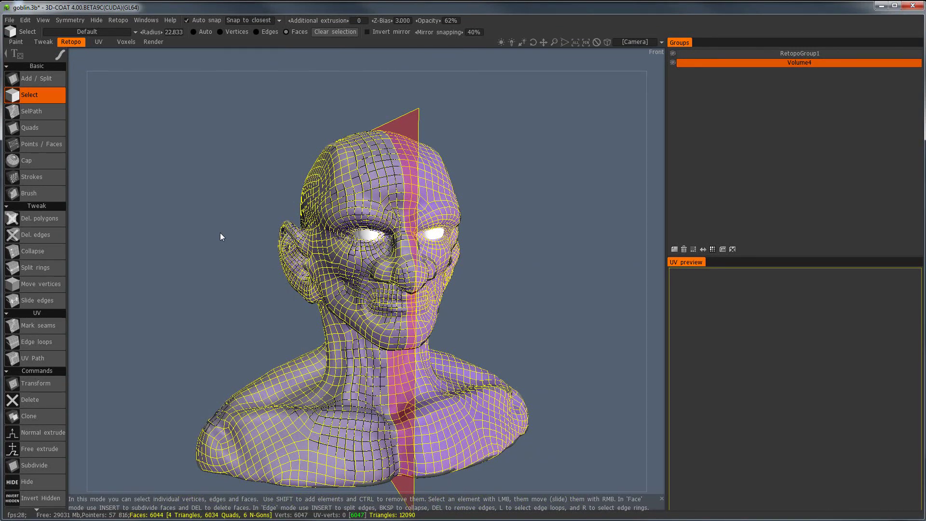
drag(216, 225, 227, 229)
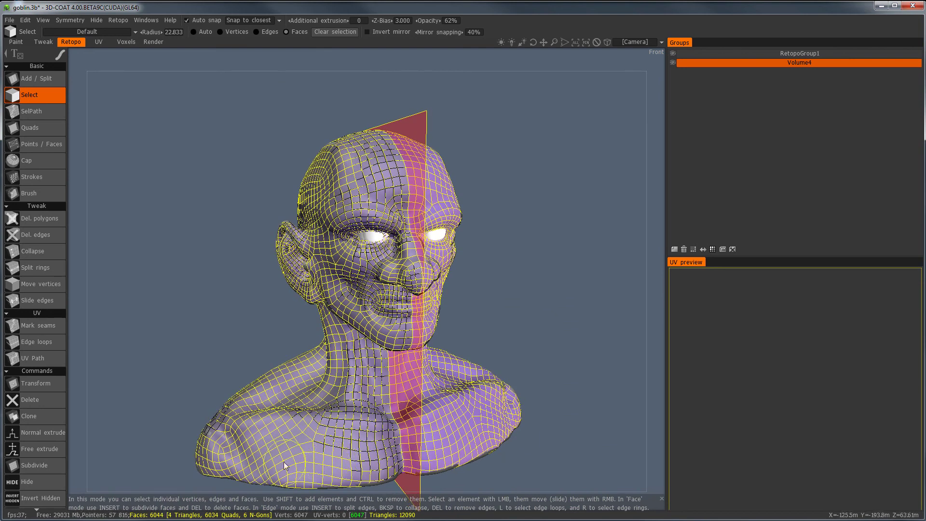
mouse_move(315, 327)
right_down()
mouse_move(341, 322)
mouse_move(324, 316)
right_up()
alt+drag(325, 316, 322, 303)
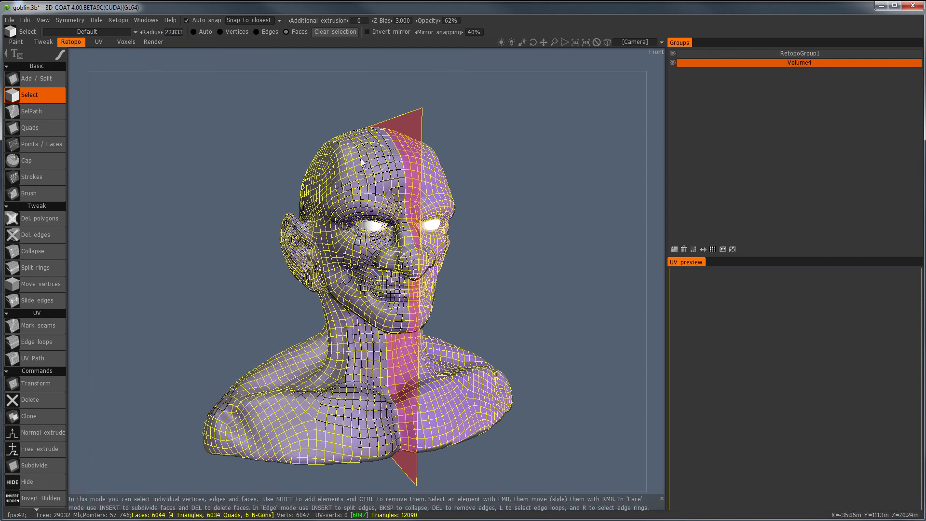
- Bring up the file commands that include exporting the retopo mesh
click(9, 20)
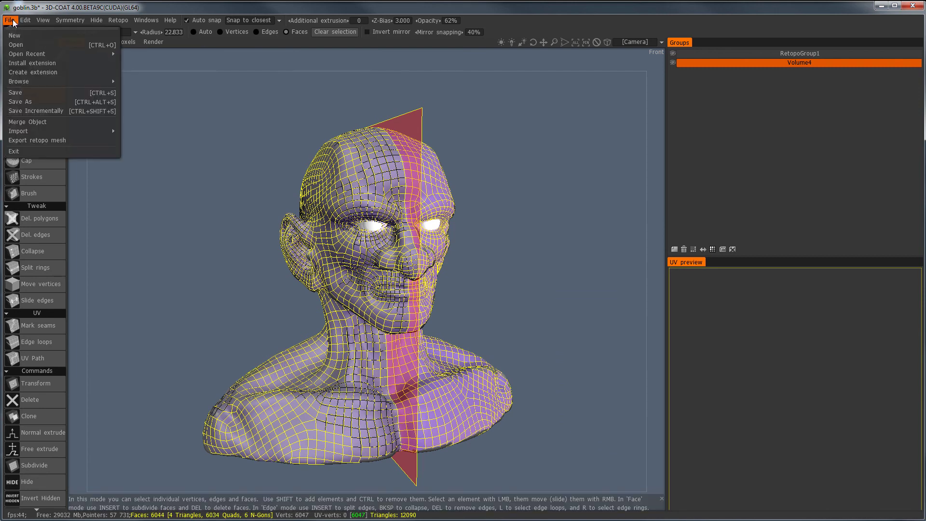